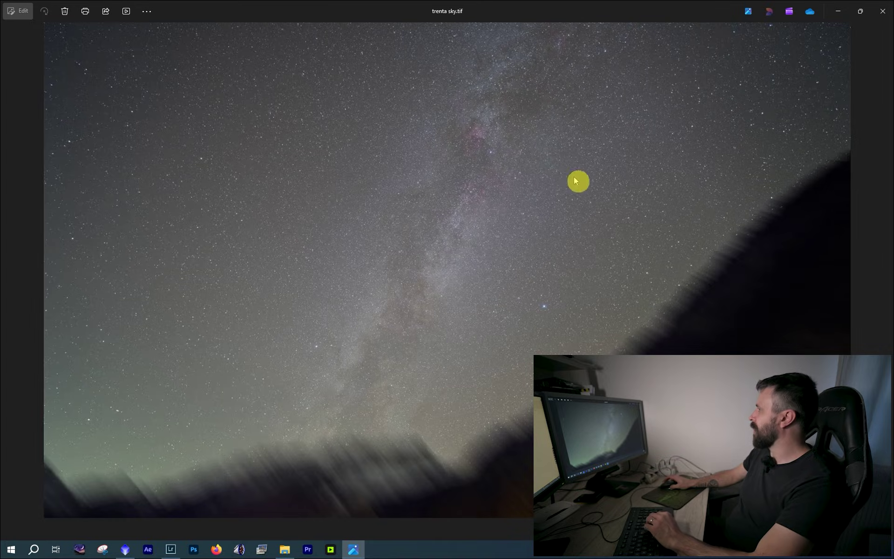
- View the Ha_reg.tif frame in Windows Photos, then switch to Lightroom Classic
{"action": "key", "text": "Right"}
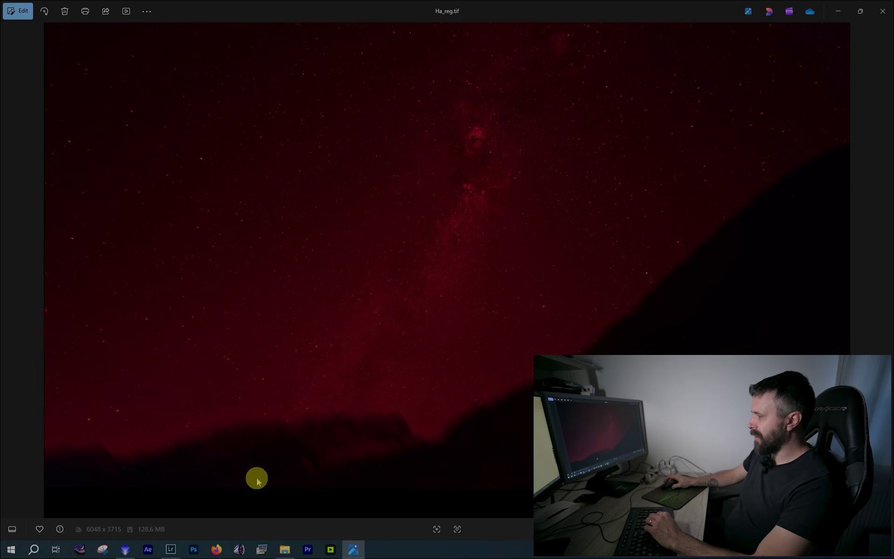
{"action": "left_click", "coordinate": [171, 545]}
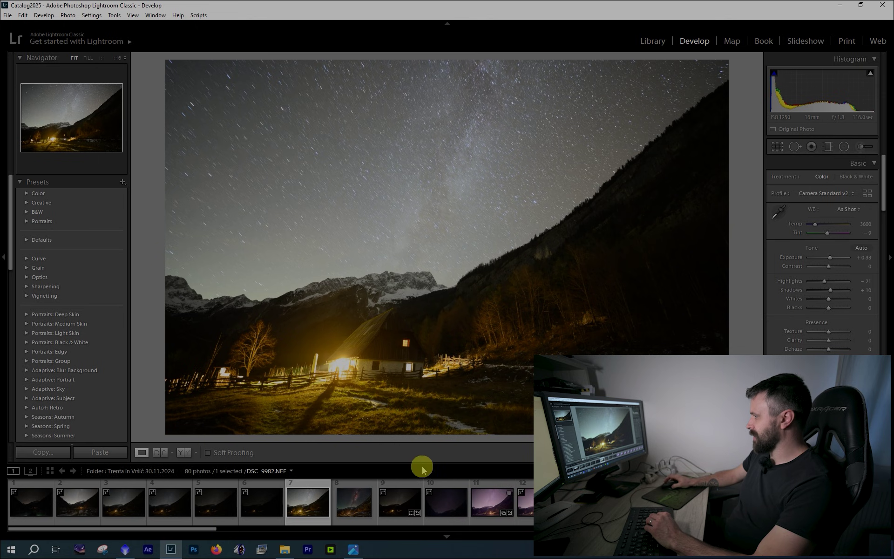
- Close the photo viewer and select frame 12 plus the nine following frames in the filmstrip
{"action": "left_click_drag", "start_coordinate": [201, 527], "coordinate": [264, 531]}
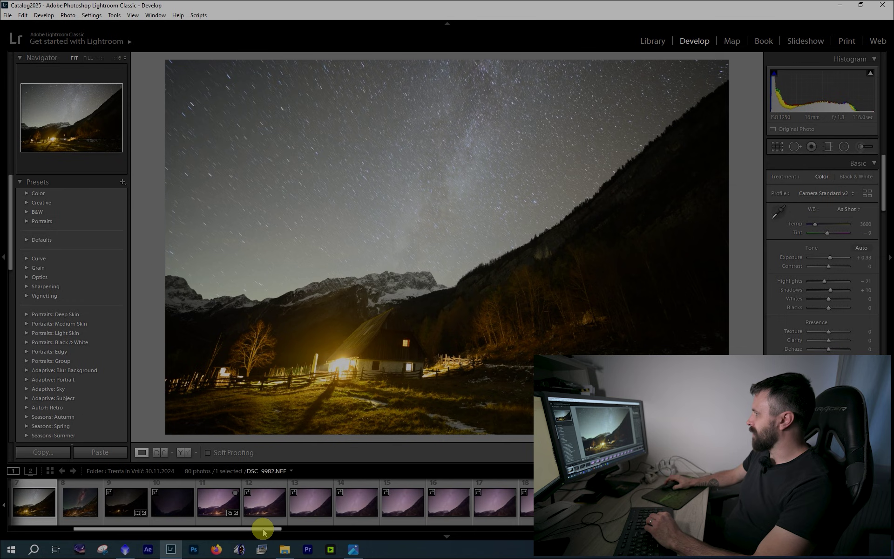
{"action": "left_click", "coordinate": [354, 549]}
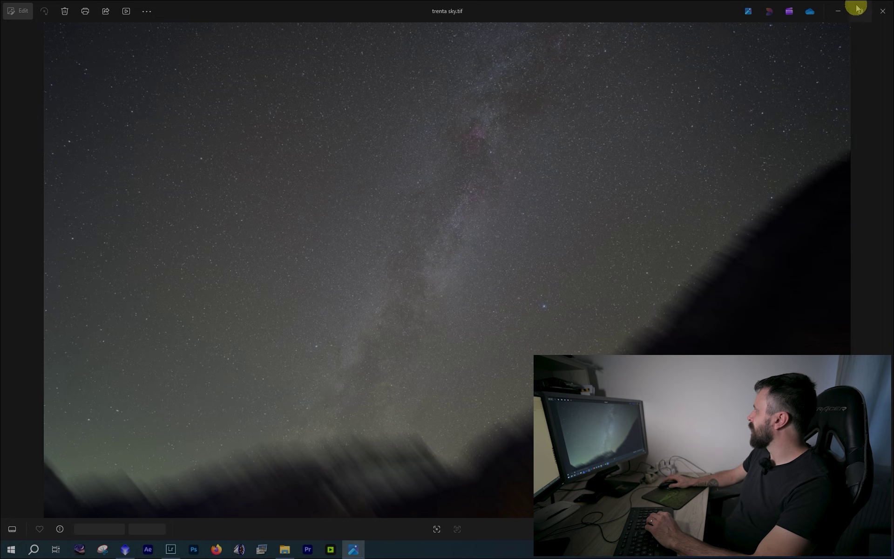
{"action": "left_click", "coordinate": [837, 8]}
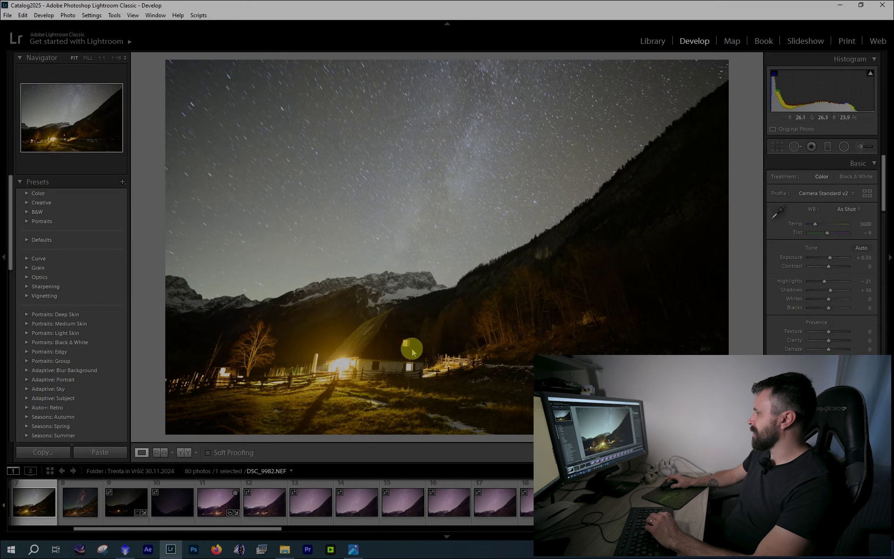
{"action": "left_click", "coordinate": [263, 505]}
{"action": "left_click", "coordinate": [679, 502], "text": "shift"}
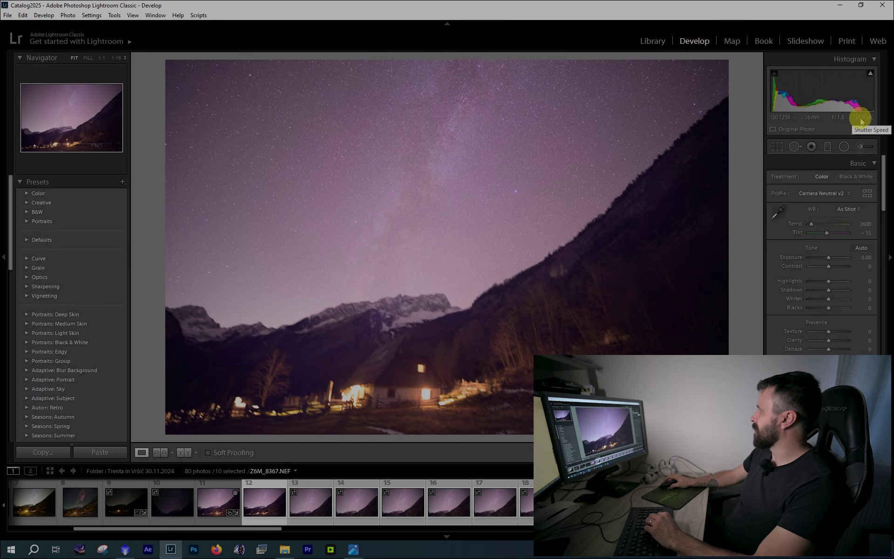
- Inspect the upper-right and top-left sky at 1:1, returning to the whole-photo view each time
{"action": "left_click", "coordinate": [721, 73]}
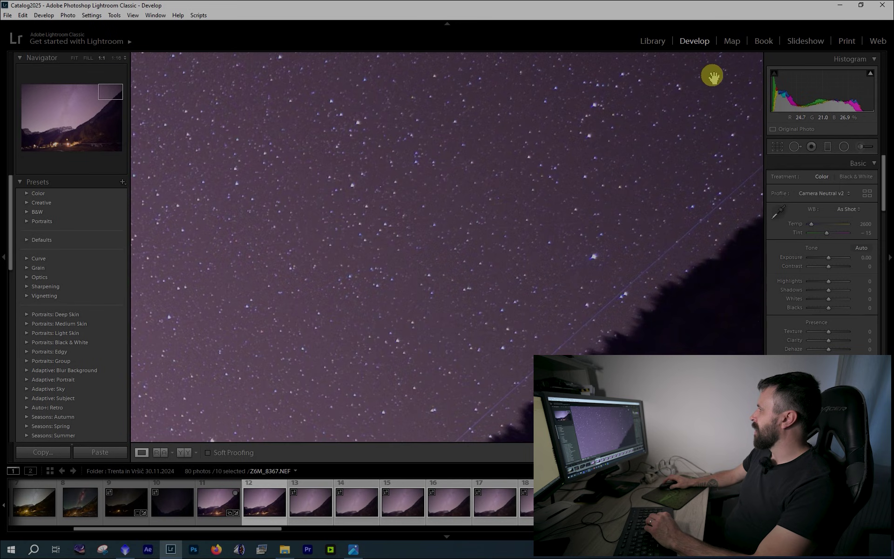
{"action": "left_click", "coordinate": [523, 95]}
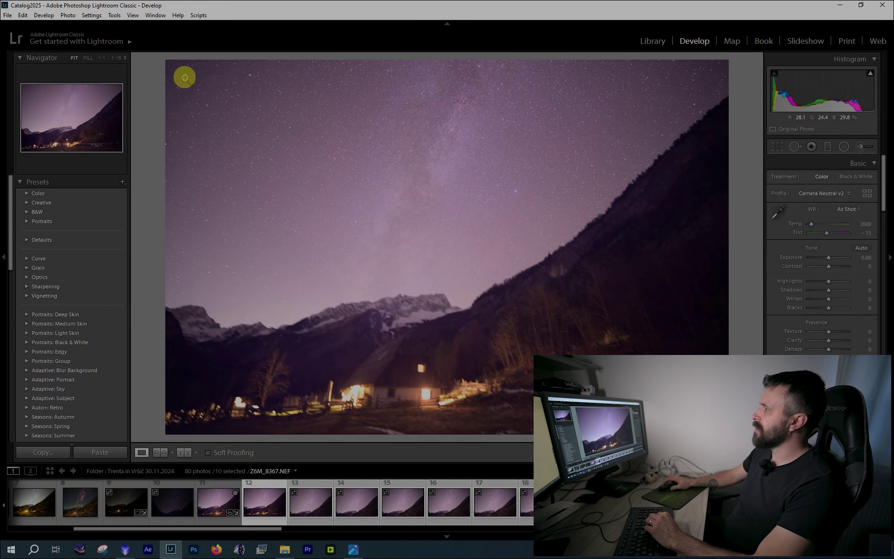
{"action": "left_click", "coordinate": [185, 76]}
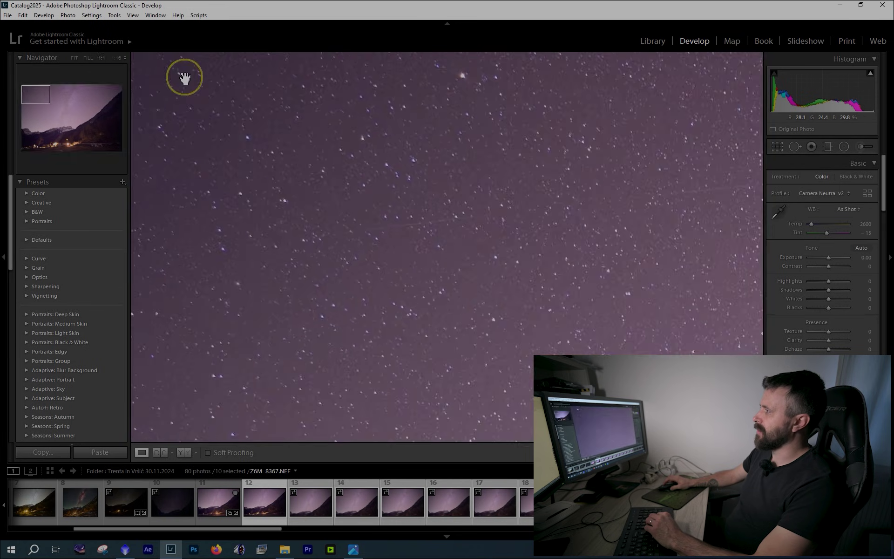
{"action": "left_click", "coordinate": [249, 140]}
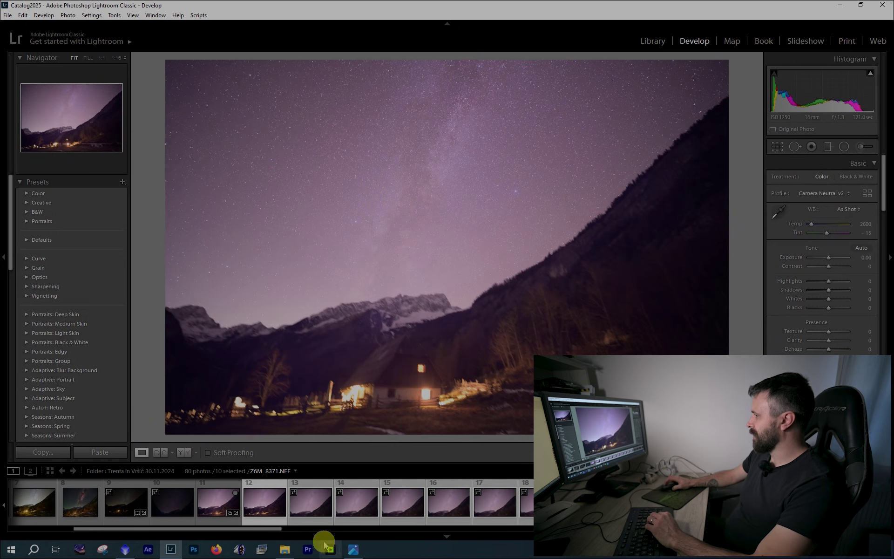
- Select the red hydrogen-alpha frames 23 through 26 together
{"action": "left_click_drag", "start_coordinate": [272, 528], "coordinate": [371, 530]}
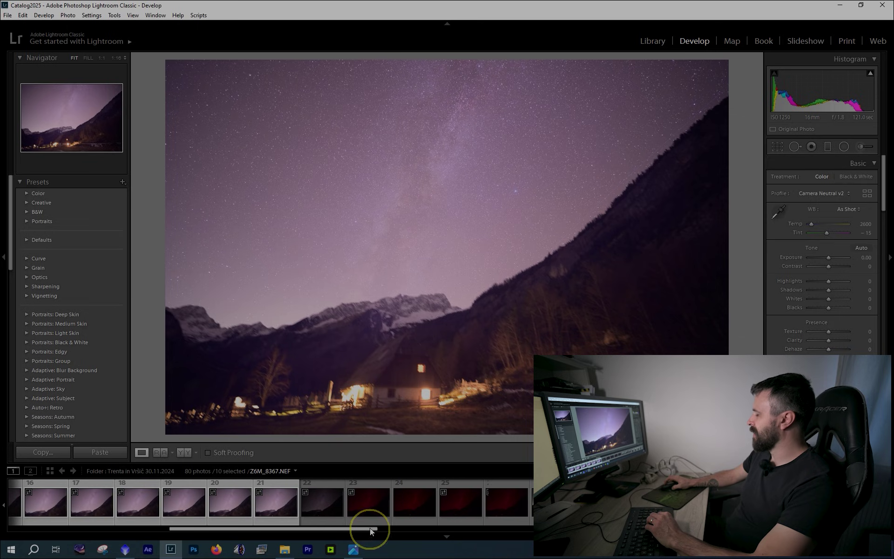
{"action": "left_click", "coordinate": [374, 514]}
{"action": "left_click", "coordinate": [510, 511], "text": "shift"}
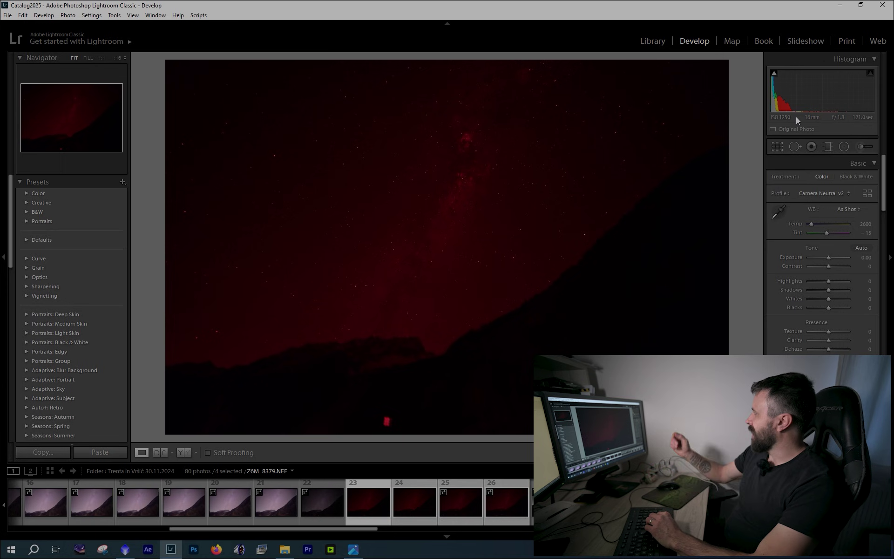
{"action": "left_click", "coordinate": [810, 130]}
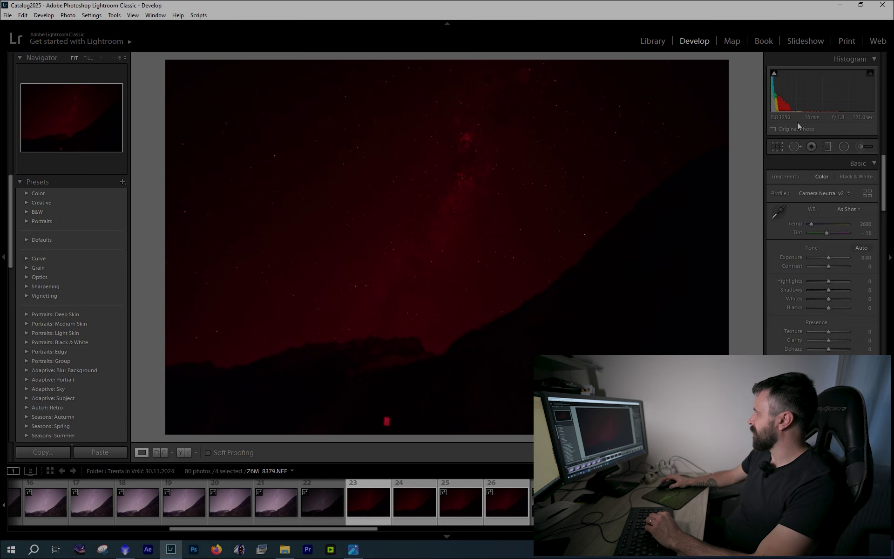
- Launch PixInsight and drag trenta sky.tif and Ha_reg.tif in from File Explorer
{"action": "left_click", "coordinate": [838, 6]}
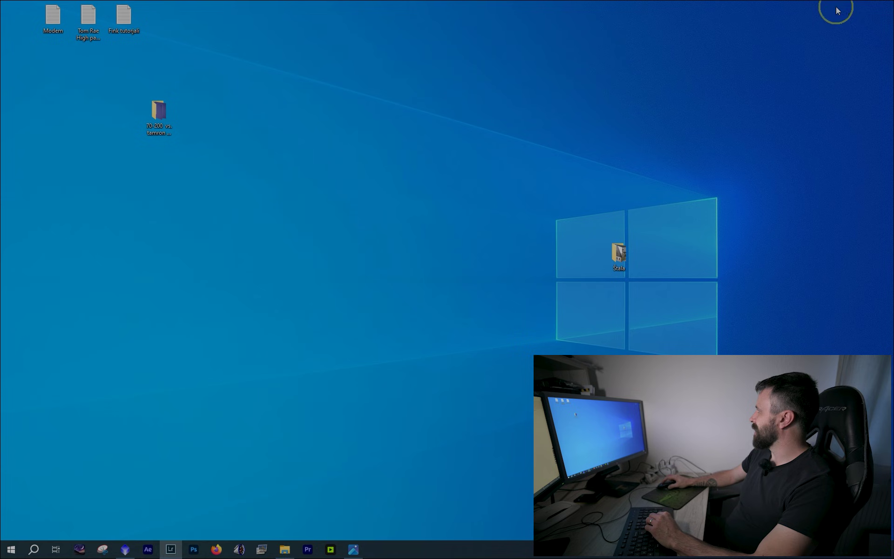
{"action": "left_click", "coordinate": [123, 550]}
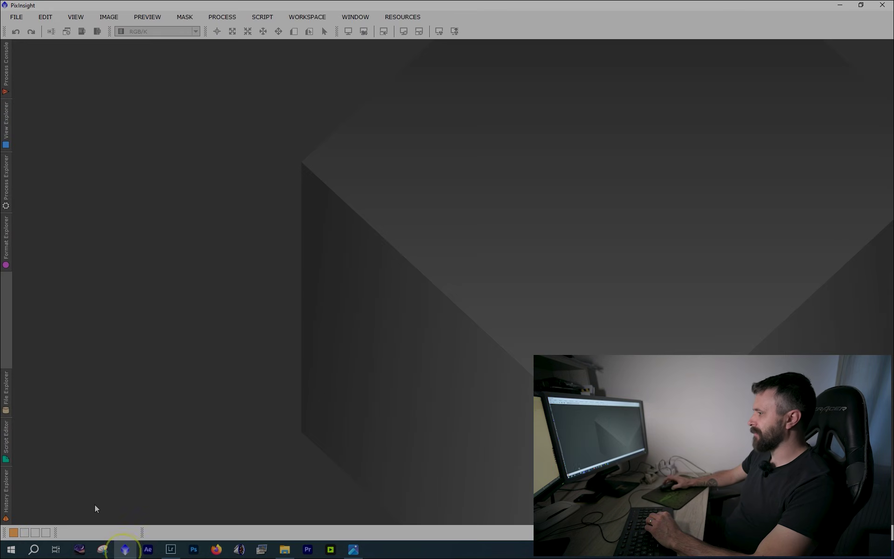
{"action": "key", "text": "super+e"}
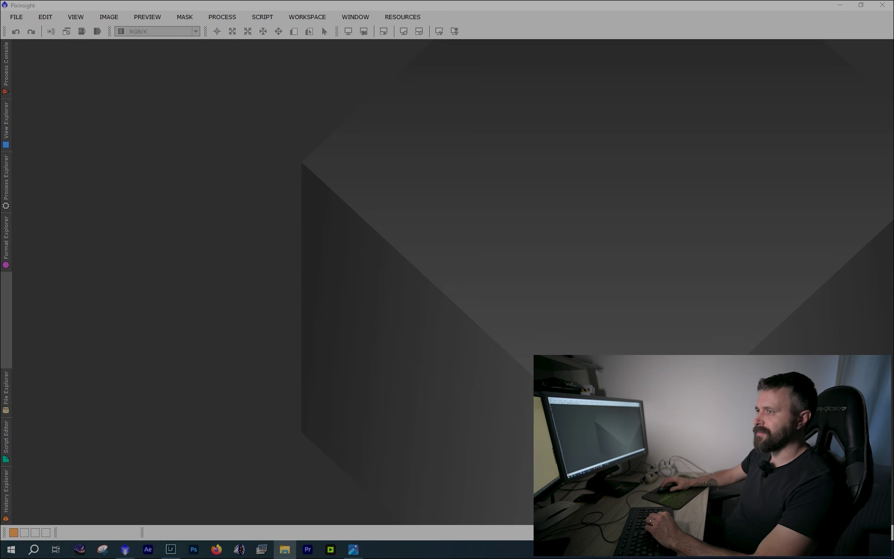
{"action": "left_click_drag", "start_coordinate": [326, 186], "coordinate": [551, 247]}
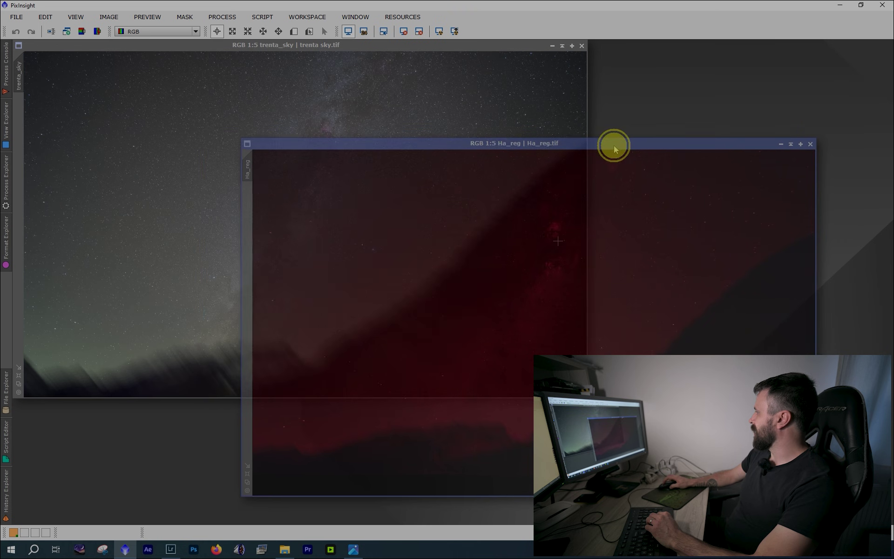
- Bring the trenta sky image in front and read pixel values on its sky background
{"action": "left_click_drag", "start_coordinate": [365, 44], "coordinate": [551, 64]}
{"action": "left_click", "coordinate": [400, 117]}
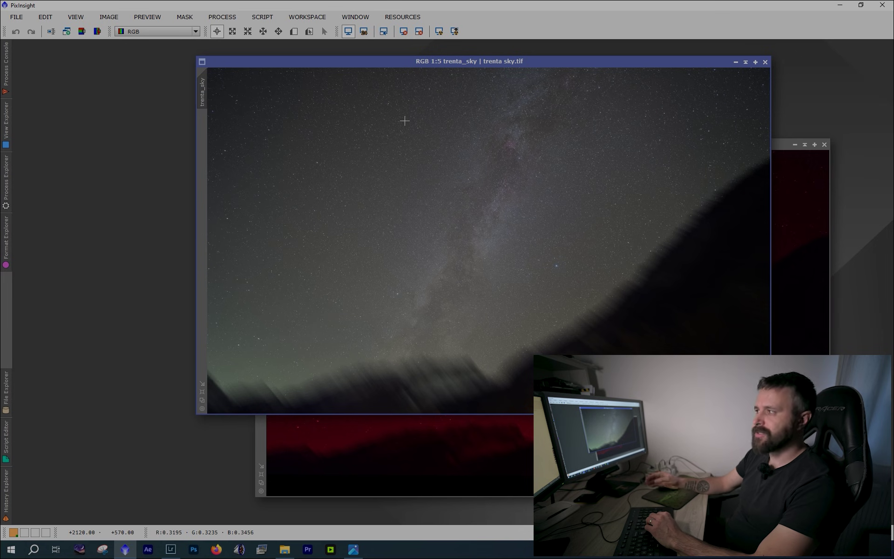
{"action": "left_click", "coordinate": [404, 120]}
{"action": "left_click", "coordinate": [9, 171]}
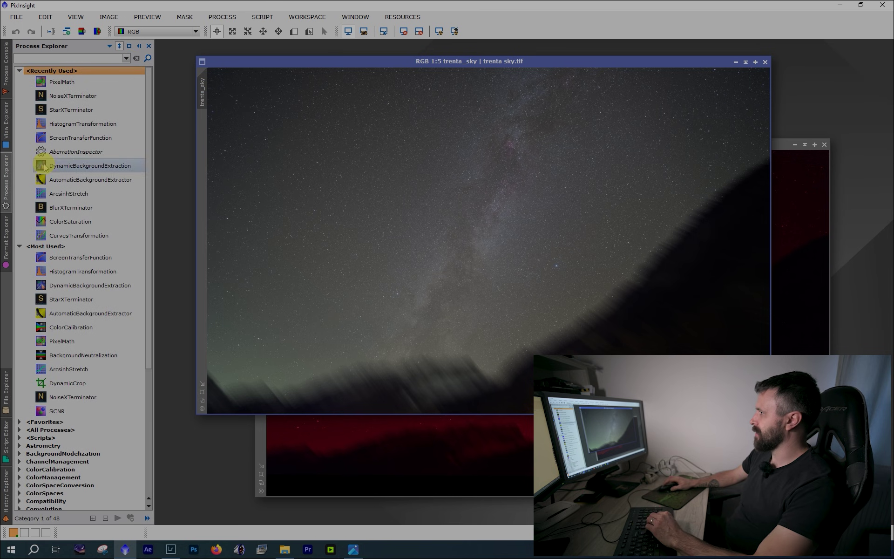
- Run StarXTerminator with Generate Star Image on the trenta sky image
{"action": "left_click", "coordinate": [75, 110]}
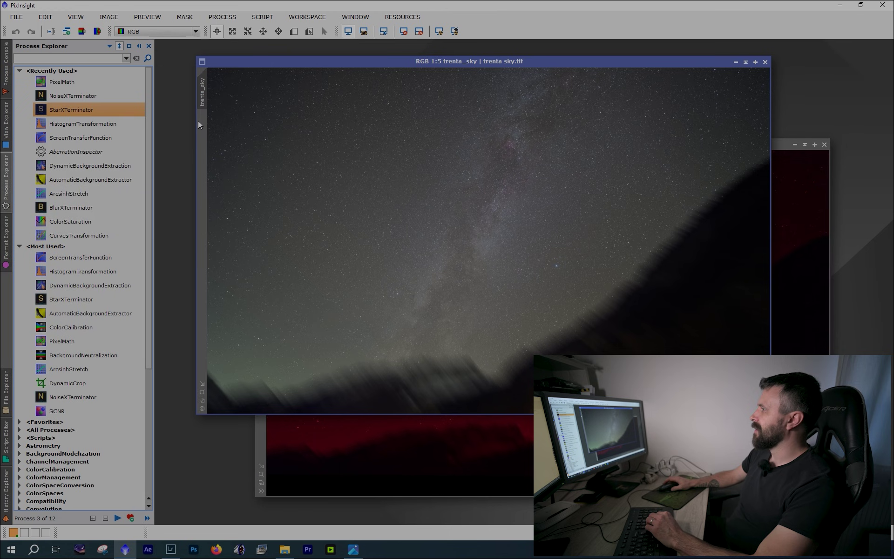
{"action": "left_click", "coordinate": [161, 86]}
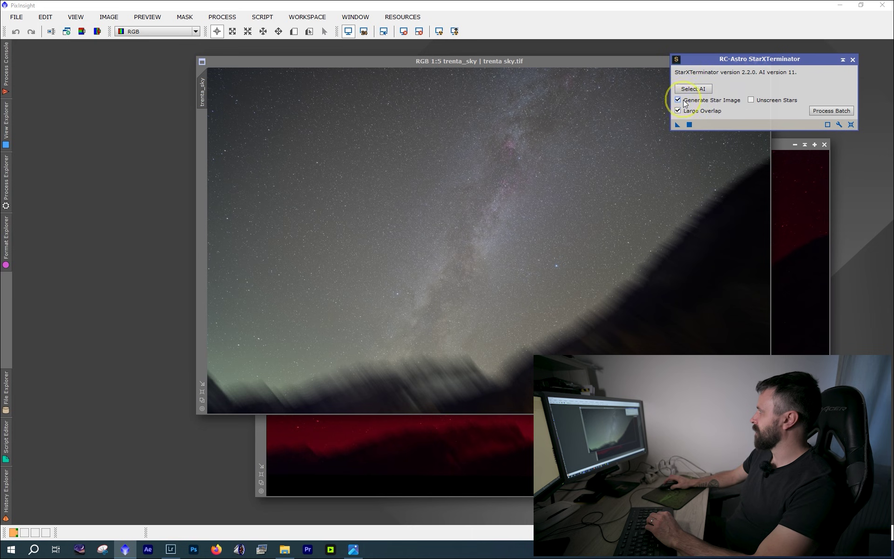
{"action": "left_click_drag", "start_coordinate": [678, 125], "coordinate": [445, 169]}
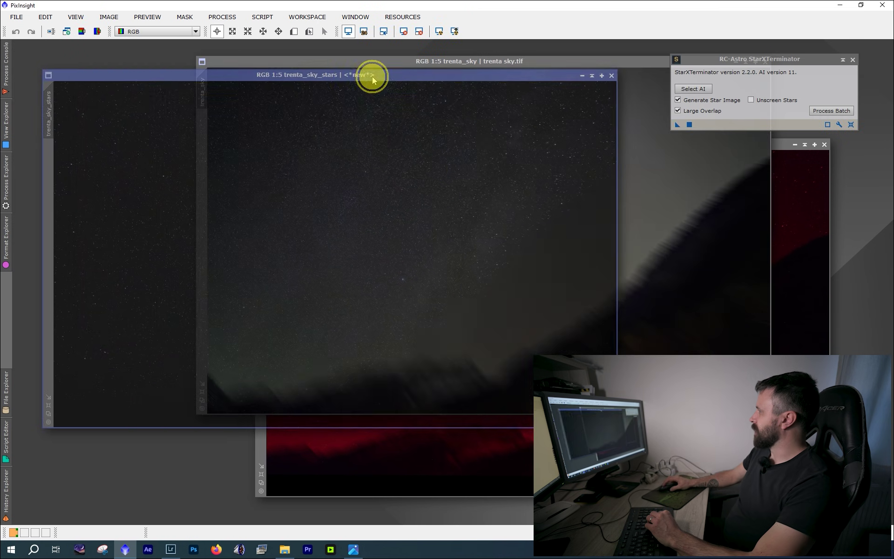
{"action": "left_click_drag", "start_coordinate": [372, 76], "coordinate": [491, 123]}
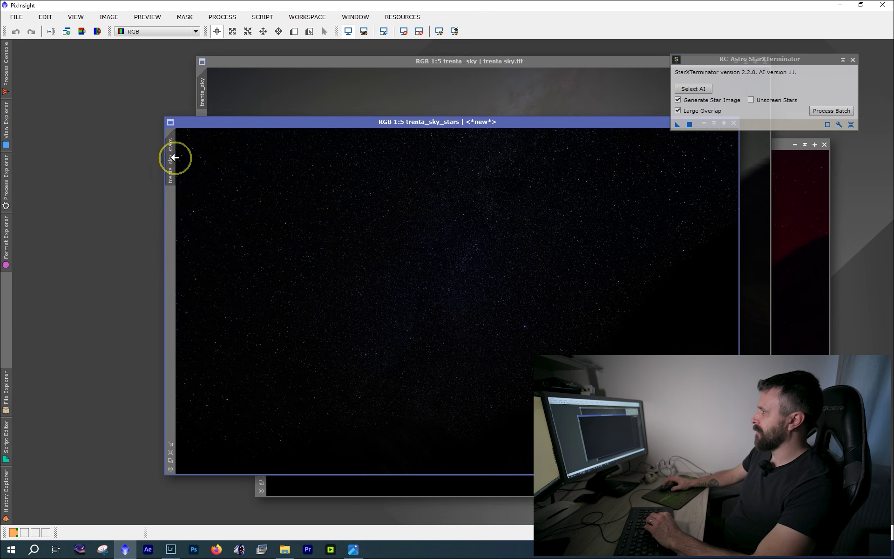
- Rename the extracted star image to Stars and collapse it to an icon out of the way
{"action": "double_click", "coordinate": [173, 157]}
{"action": "type", "text": "St"}
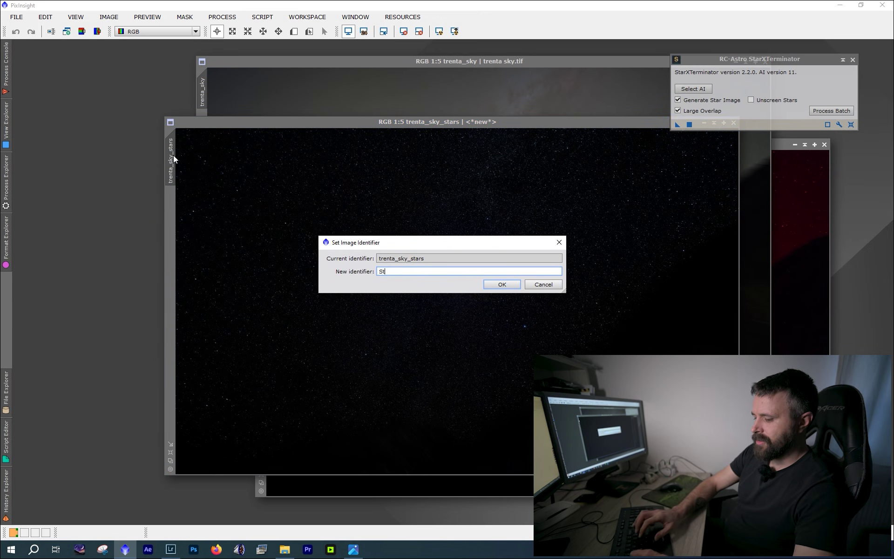
{"action": "type", "text": "ars"}
{"action": "key", "text": "Return"}
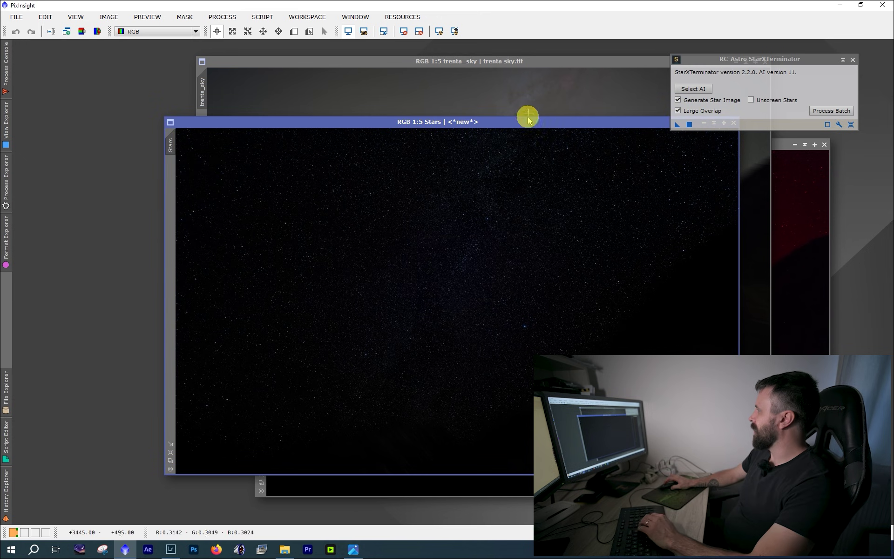
{"action": "left_click_drag", "start_coordinate": [520, 122], "coordinate": [498, 145]}
{"action": "left_click", "coordinate": [682, 136]}
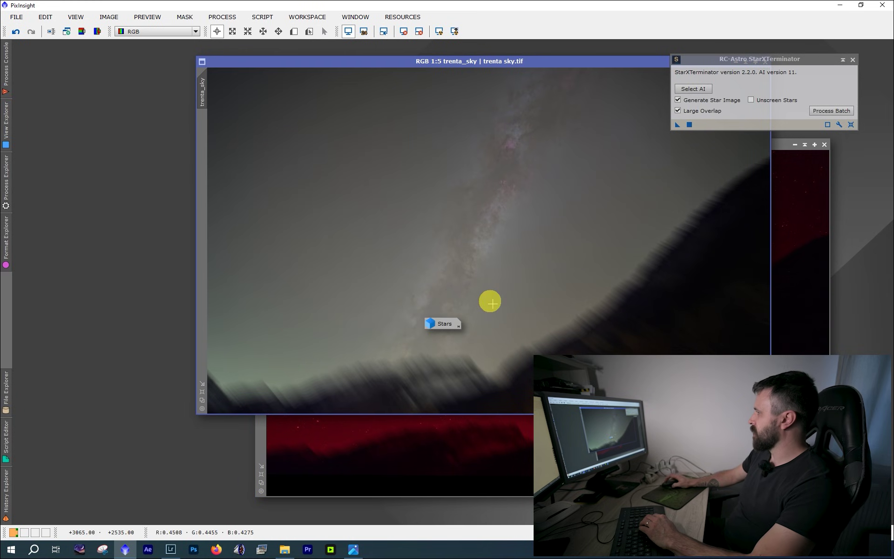
{"action": "left_click_drag", "start_coordinate": [437, 329], "coordinate": [48, 497]}
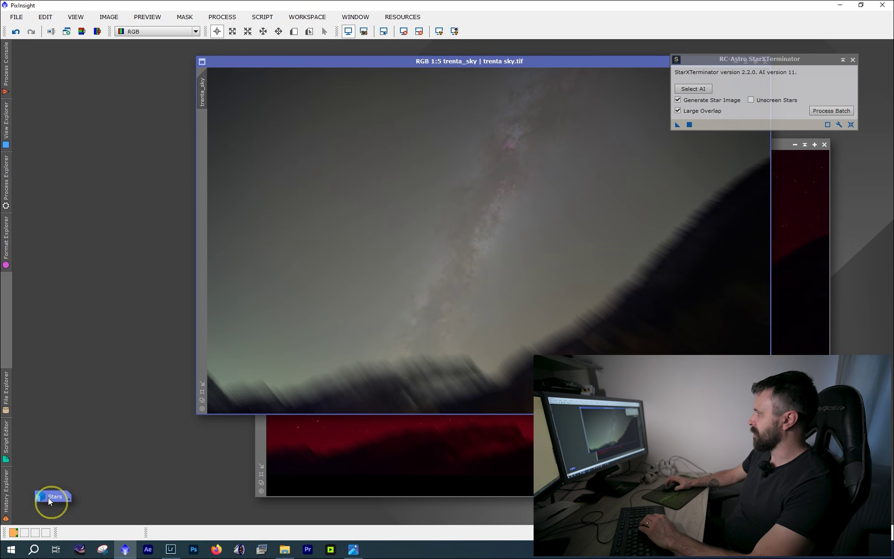
{"action": "left_click", "coordinate": [432, 446]}
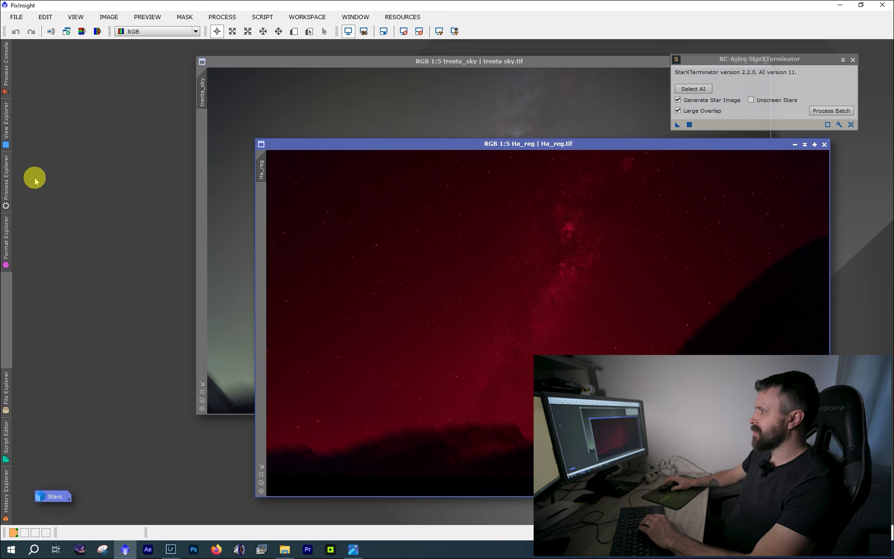
- Denoise Ha_reg with NoiseXTerminator, close it, and turn off StarXTerminator's Generate Star Image
{"action": "scroll", "coordinate": [558, 275], "scroll_direction": "up", "scroll_amount": 1}
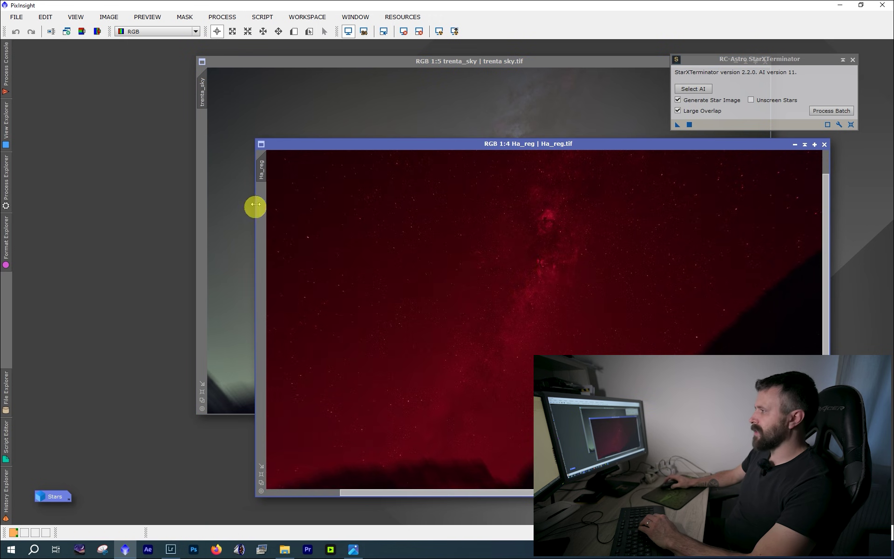
{"action": "left_click", "coordinate": [12, 174]}
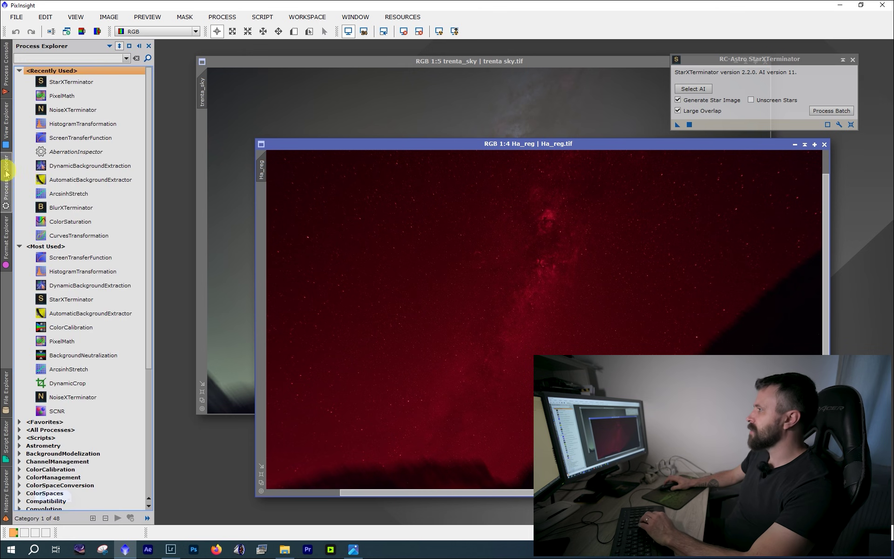
{"action": "double_click", "coordinate": [97, 108]}
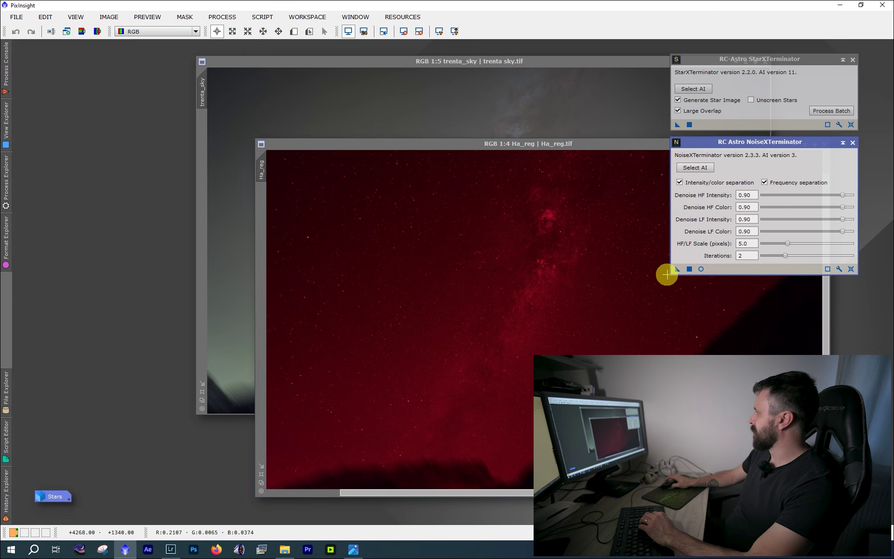
{"action": "left_click_drag", "start_coordinate": [676, 272], "coordinate": [581, 289]}
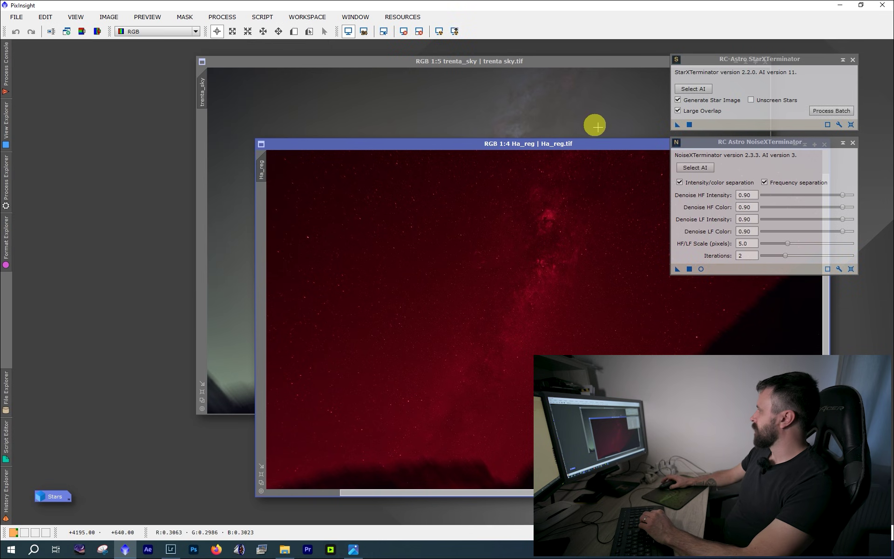
{"action": "left_click", "coordinate": [853, 143]}
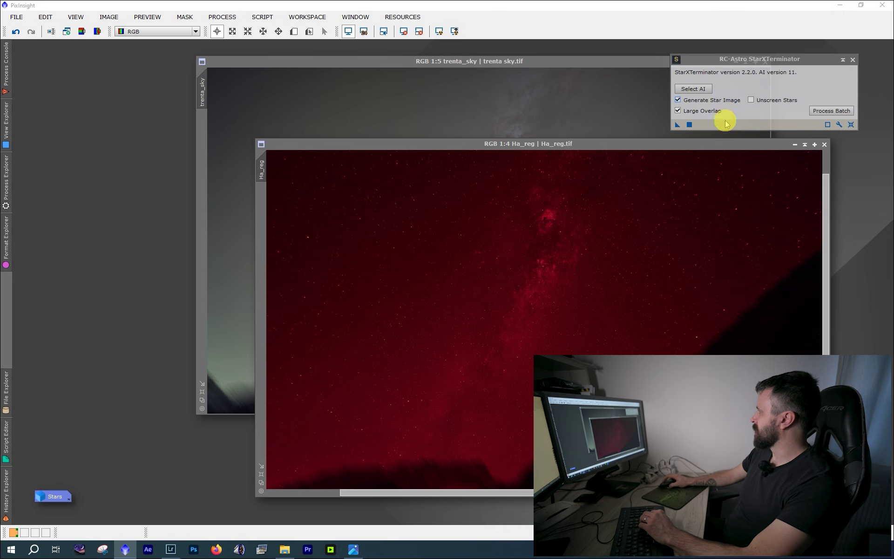
{"action": "left_click", "coordinate": [677, 100]}
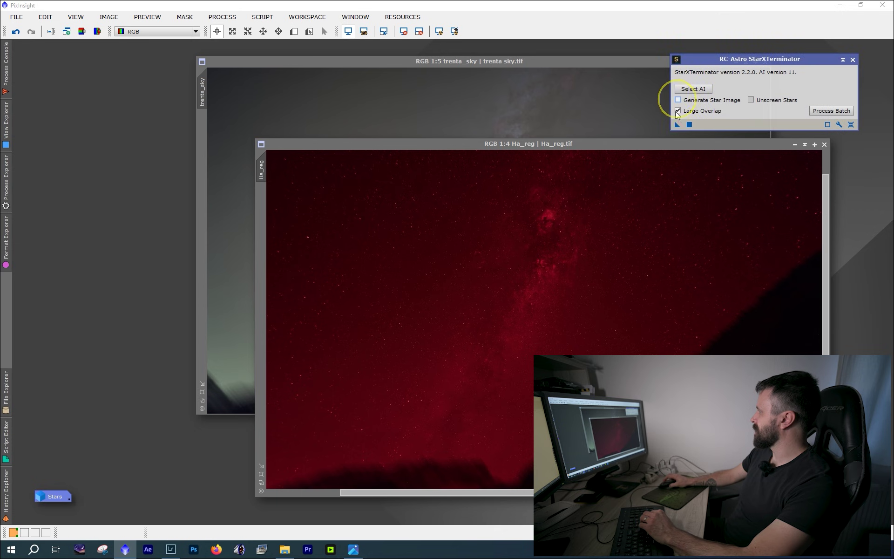
- Make Ha_reg starless with StarXTerminator, close the tool, and reposition the Ha_reg window
{"action": "left_click_drag", "start_coordinate": [676, 126], "coordinate": [450, 227]}
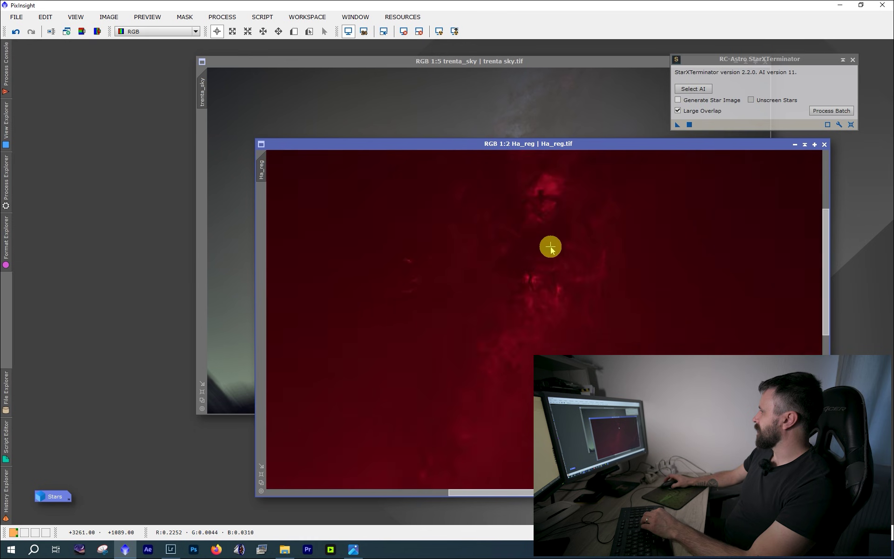
{"action": "scroll", "coordinate": [550, 247], "scroll_direction": "down", "scroll_amount": 1}
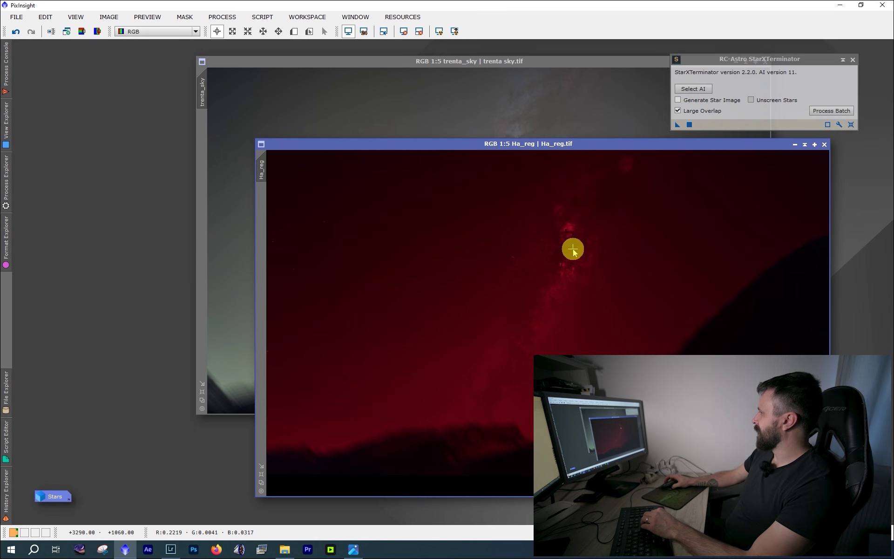
{"action": "left_click", "coordinate": [852, 60]}
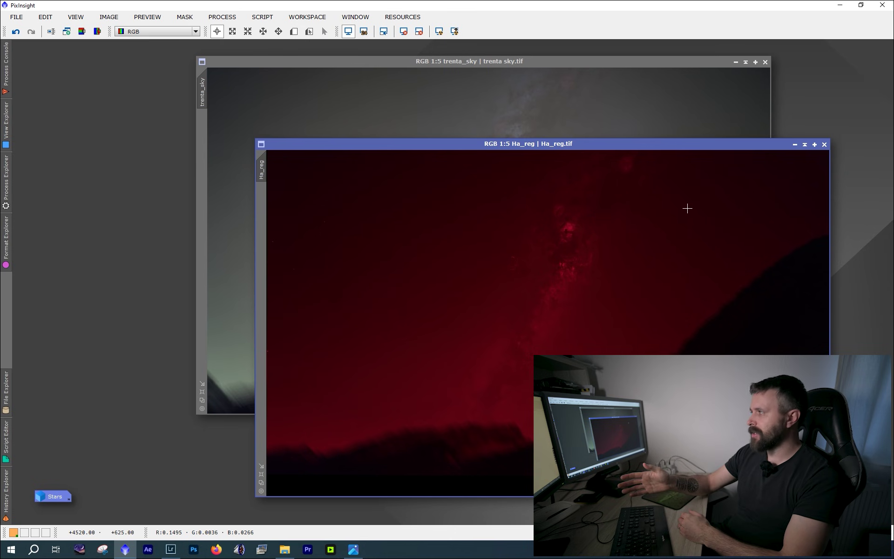
{"action": "mouse_move", "coordinate": [687, 208]}
{"action": "left_mouse_down"}
{"action": "mouse_move", "coordinate": [514, 226]}
{"action": "mouse_move", "coordinate": [574, 207]}
{"action": "mouse_move", "coordinate": [534, 199]}
{"action": "left_mouse_up"}
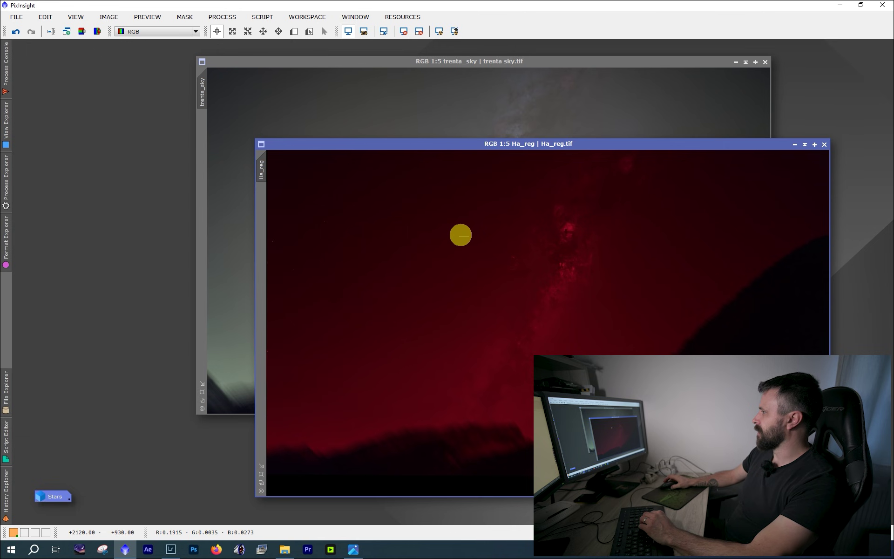
{"action": "left_click_drag", "start_coordinate": [463, 238], "coordinate": [385, 163]}
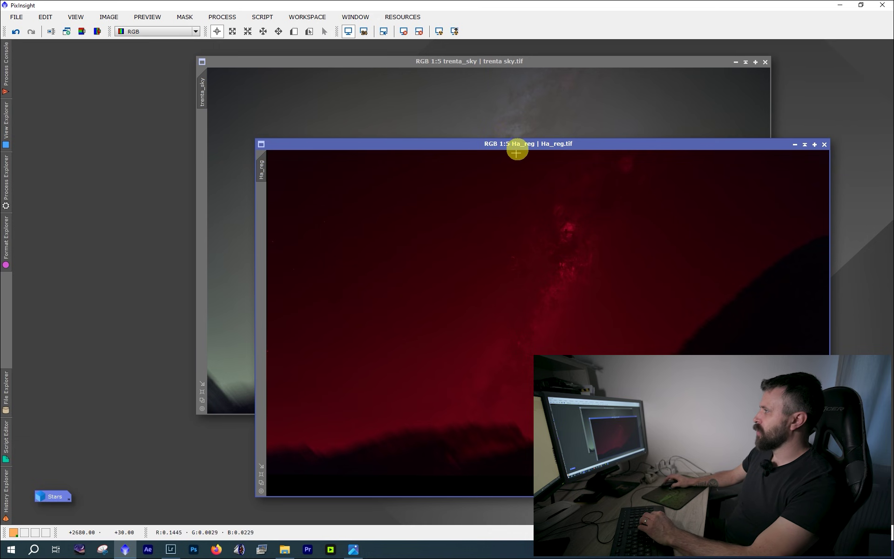
{"action": "left_click_drag", "start_coordinate": [518, 145], "coordinate": [517, 142]}
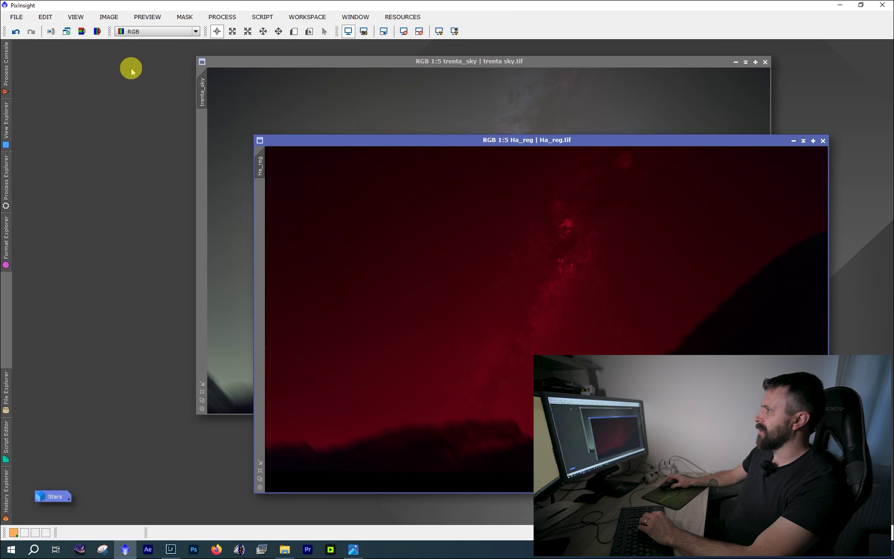
- Split Ha_reg into RGB channels and close Ha_reg_B and Ha_reg_G, keeping Ha_reg_R
{"action": "left_click", "coordinate": [97, 31]}
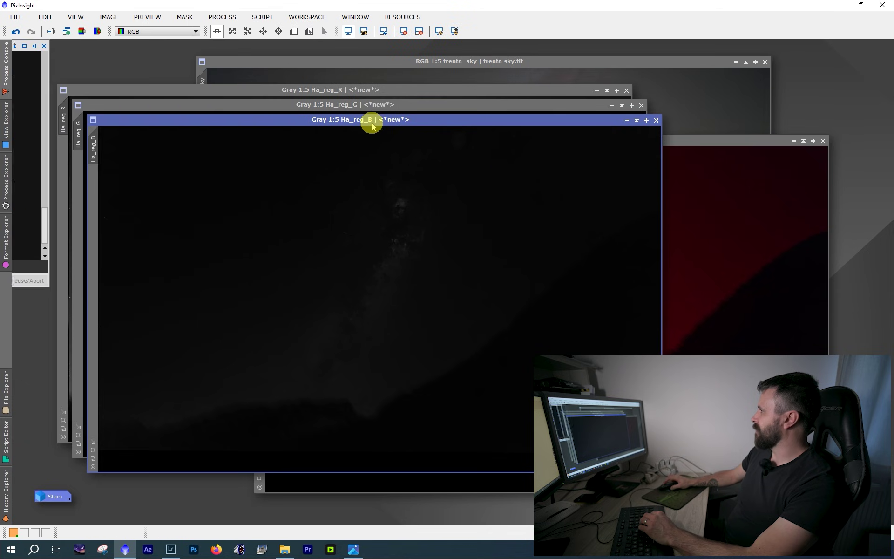
{"action": "left_click", "coordinate": [656, 120]}
{"action": "left_click", "coordinate": [350, 111]}
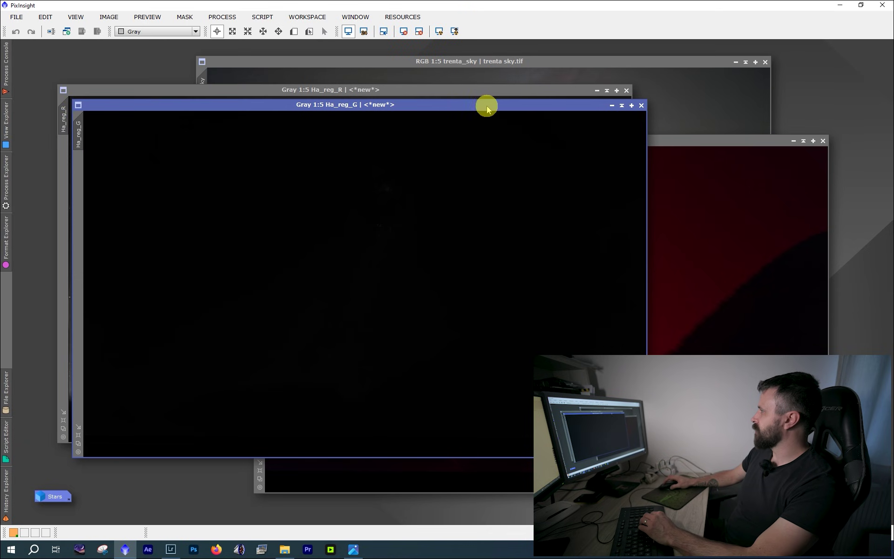
{"action": "left_click", "coordinate": [641, 105]}
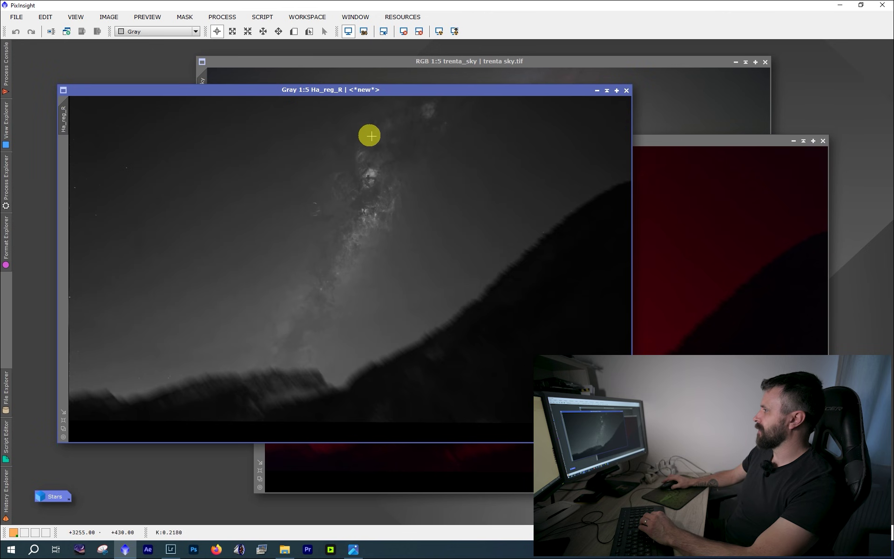
{"action": "scroll", "coordinate": [369, 139], "scroll_direction": "up", "scroll_amount": 2}
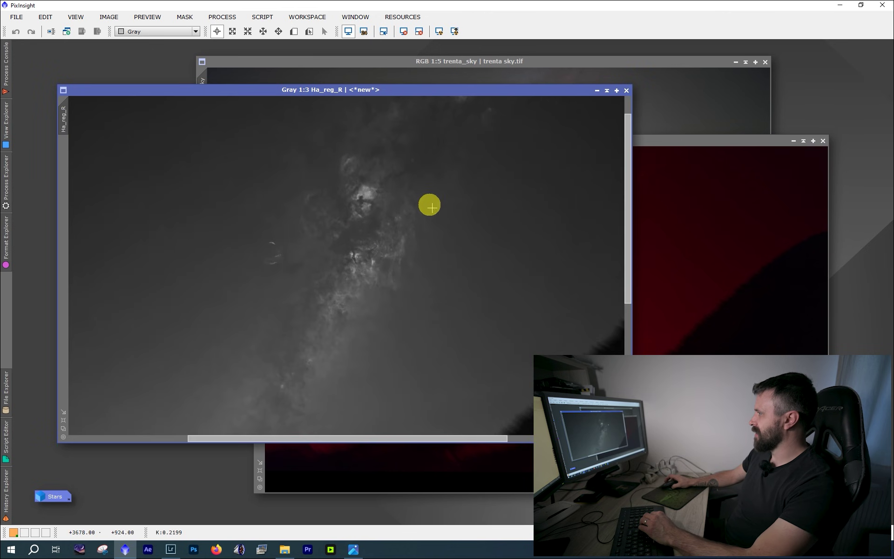
- Close the original Ha_reg without saving and move the Ha_reg_R window beside trenta_sky
{"action": "scroll", "coordinate": [404, 196], "scroll_direction": "down", "scroll_amount": 2}
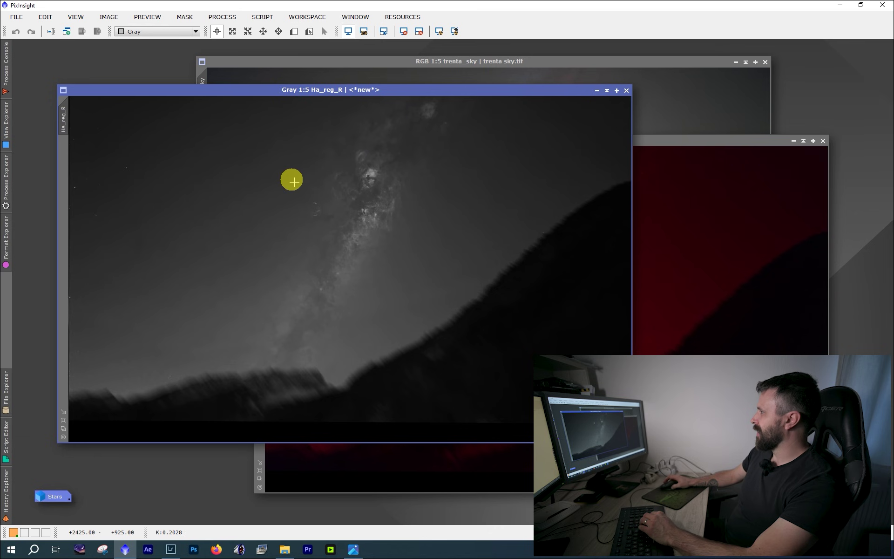
{"action": "left_click", "coordinate": [691, 142]}
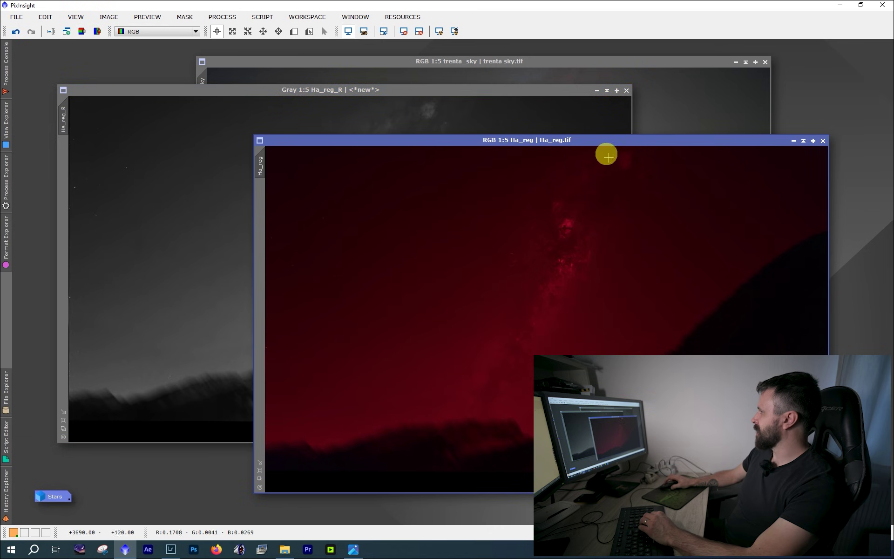
{"action": "left_click", "coordinate": [822, 141]}
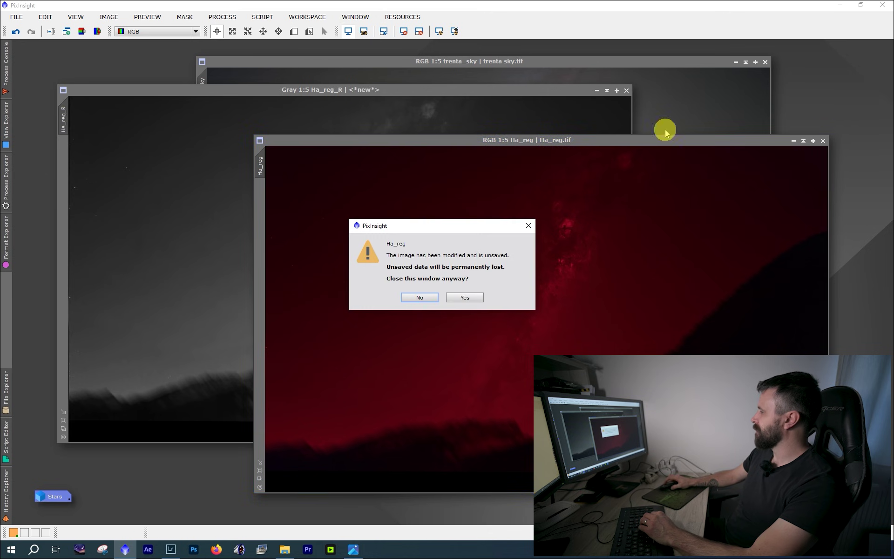
{"action": "left_click", "coordinate": [462, 296]}
{"action": "left_click_drag", "start_coordinate": [381, 90], "coordinate": [599, 139]}
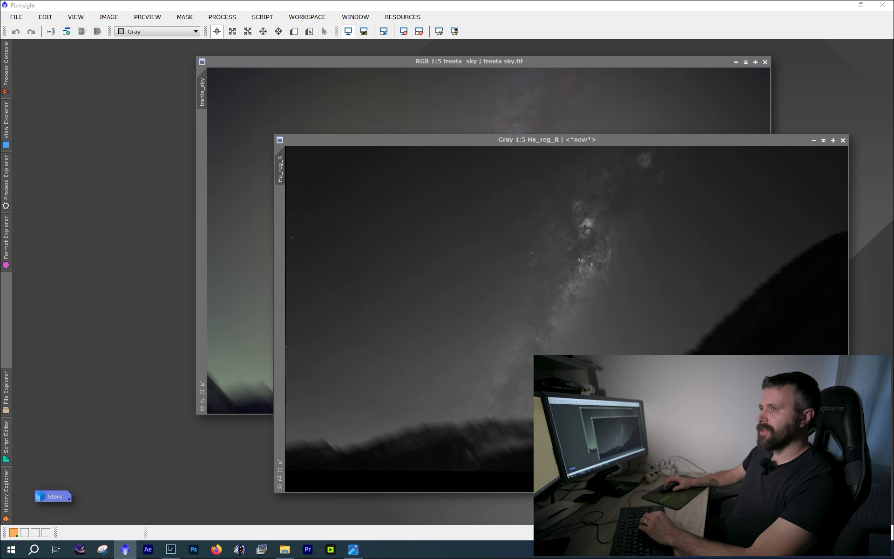
{"action": "left_click_drag", "start_coordinate": [280, 168], "coordinate": [110, 270]}
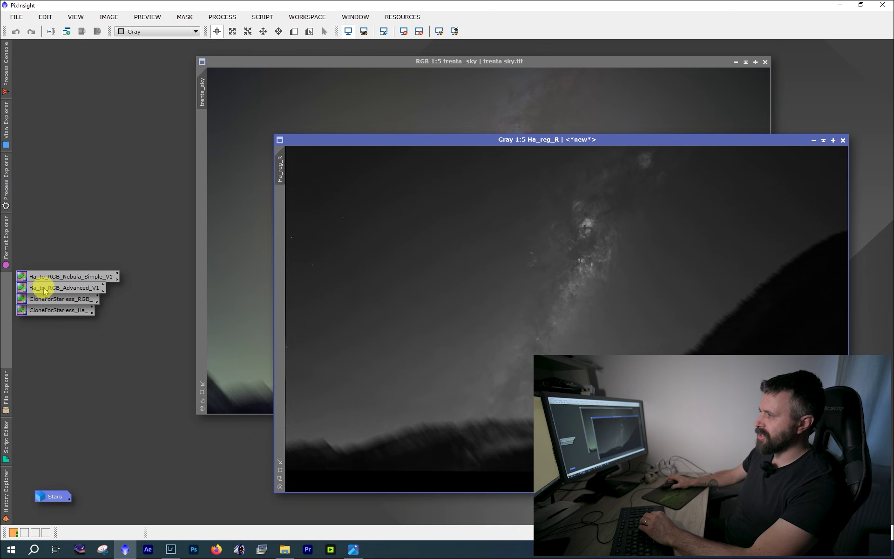
- Open the Ha_to_RGB_Advanced_V1 PixelMath script, then switch to Lightroom Classic
{"action": "double_click", "coordinate": [76, 288]}
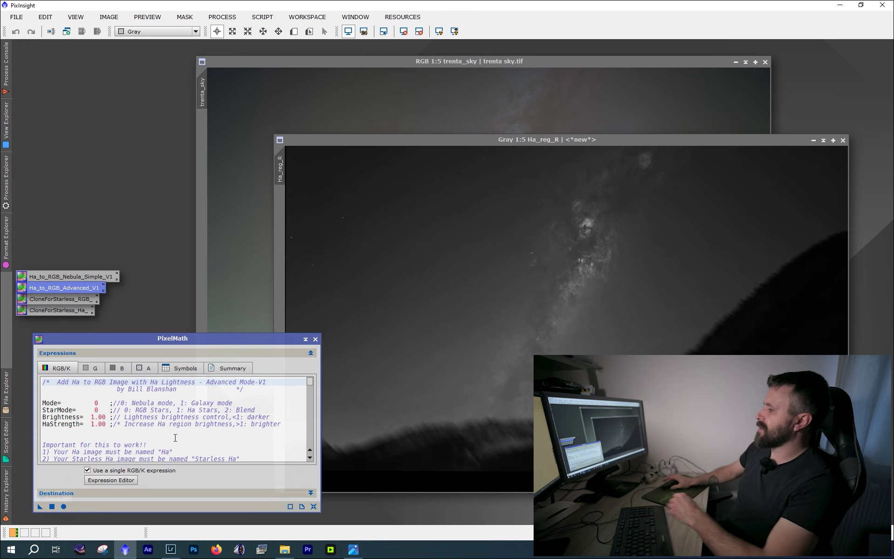
{"action": "left_click", "coordinate": [170, 549]}
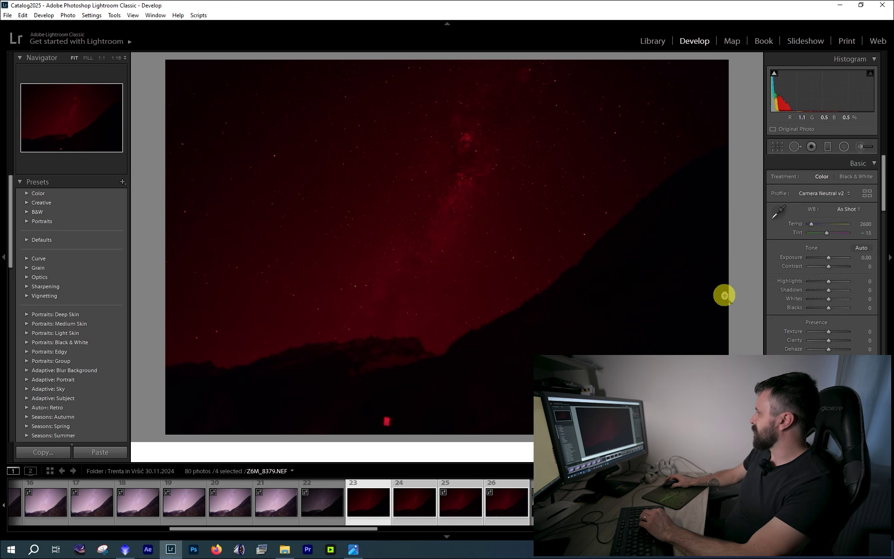
- Raise the red Z6M_8379.NEF frame's exposure to +2.38 and check its trailed stars at 1:1
{"action": "left_click_drag", "start_coordinate": [828, 257], "coordinate": [838, 258]}
{"action": "left_click_drag", "start_coordinate": [721, 81], "coordinate": [590, 154]}
{"action": "left_click", "coordinate": [590, 154]}
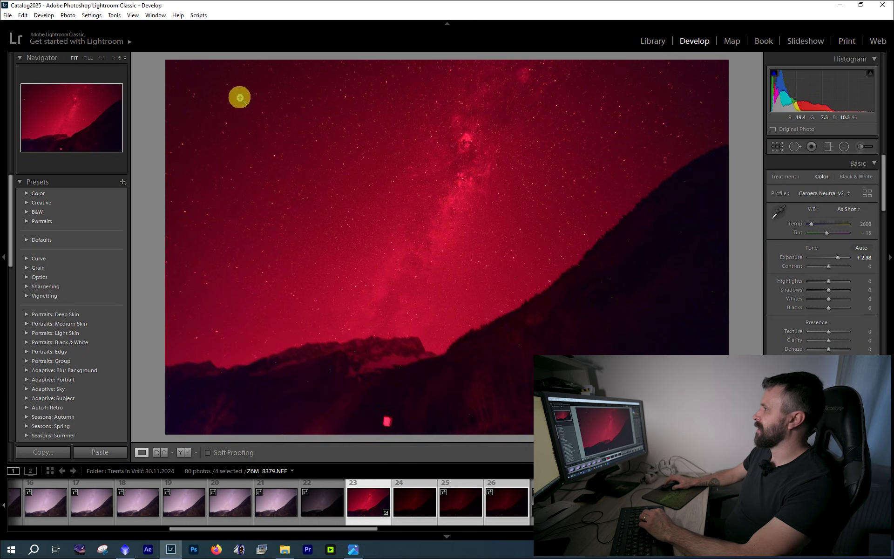
{"action": "left_click", "coordinate": [208, 84]}
{"action": "left_click_drag", "start_coordinate": [297, 130], "coordinate": [352, 186]}
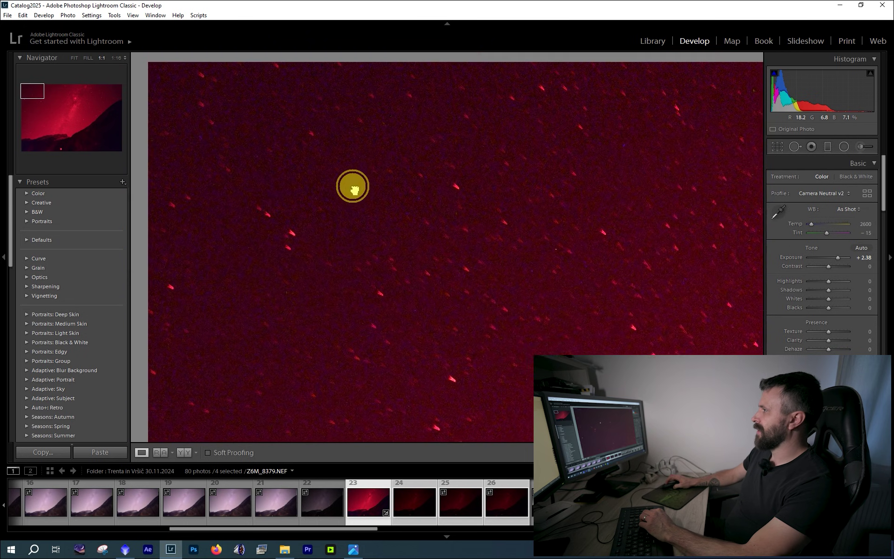
{"action": "left_click", "coordinate": [352, 188]}
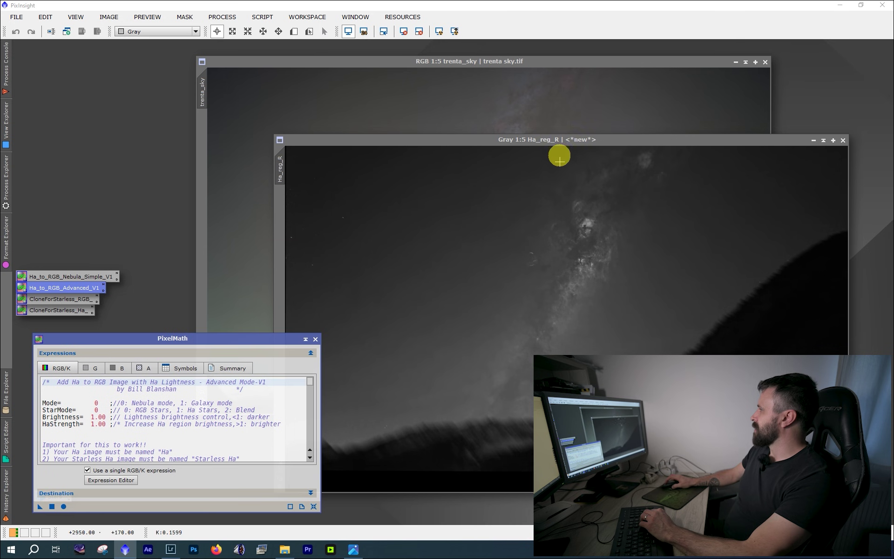
- Back in PixInsight, enlarge the Ha_to_RGB_Advanced_V1 PixelMath script to show its instructions, and bring trenta_sky forward
{"action": "left_click", "coordinate": [569, 142]}
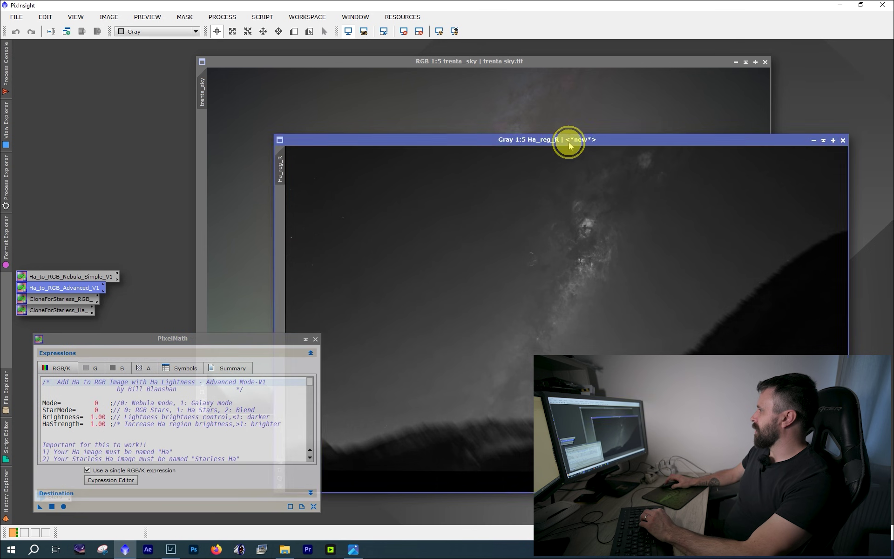
{"action": "left_click_drag", "start_coordinate": [568, 141], "coordinate": [576, 134]}
{"action": "left_click", "coordinate": [589, 177]}
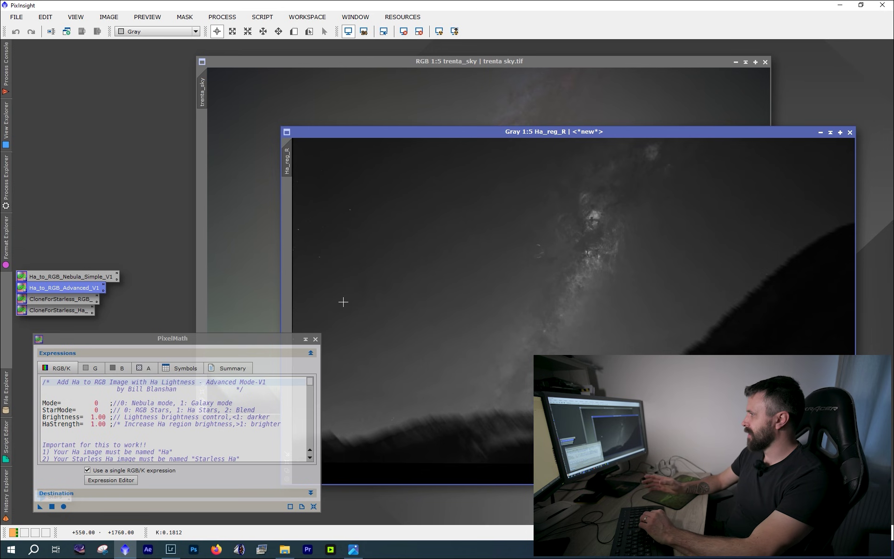
{"action": "left_click_drag", "start_coordinate": [271, 335], "coordinate": [279, 292]}
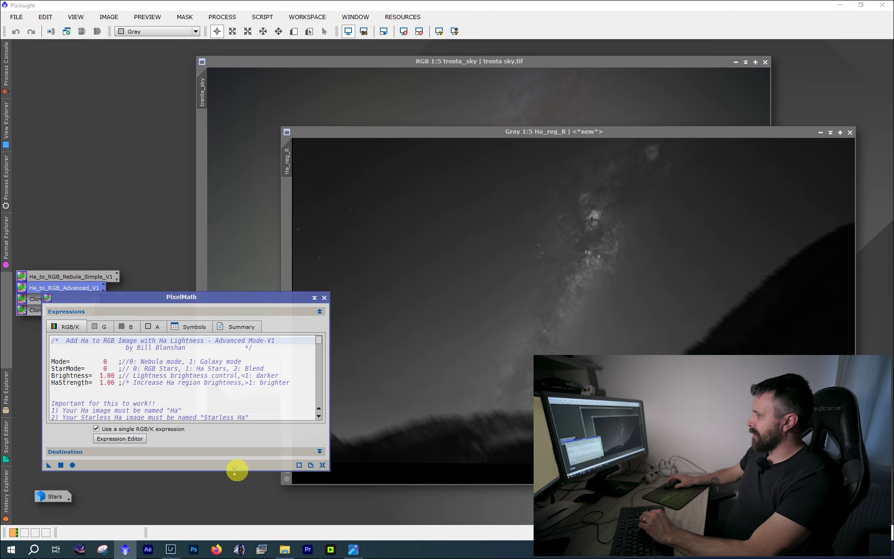
{"action": "left_click_drag", "start_coordinate": [234, 470], "coordinate": [226, 511]}
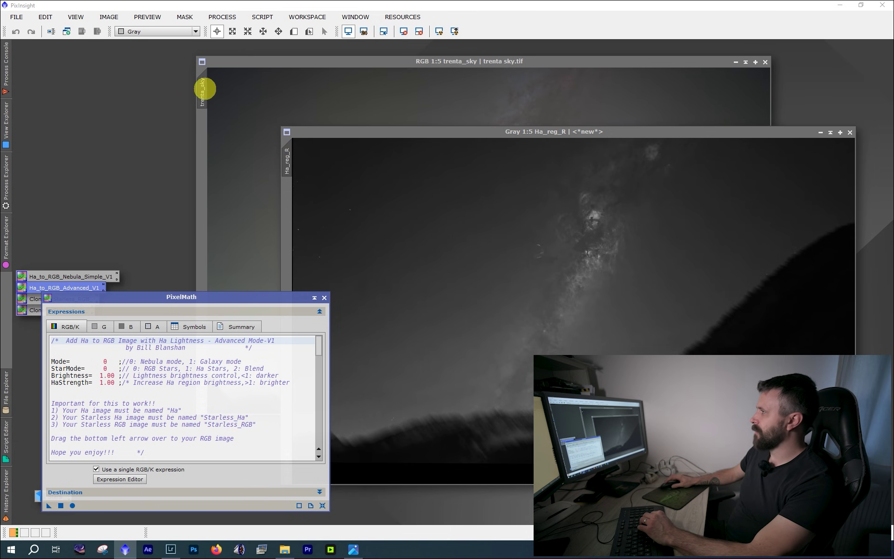
{"action": "left_click", "coordinate": [317, 60]}
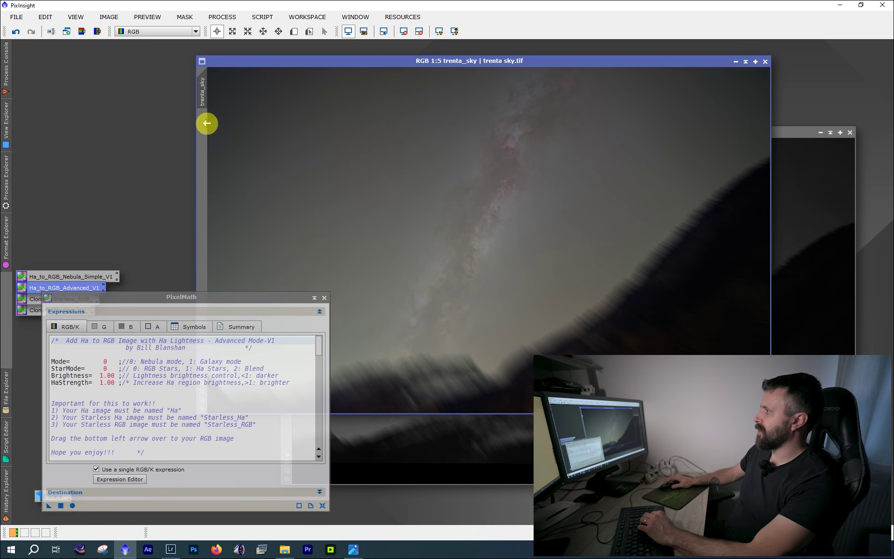
- Rename trenta_sky to Starless_RGB and Ha_reg_R to Ha
{"action": "double_click", "coordinate": [203, 92]}
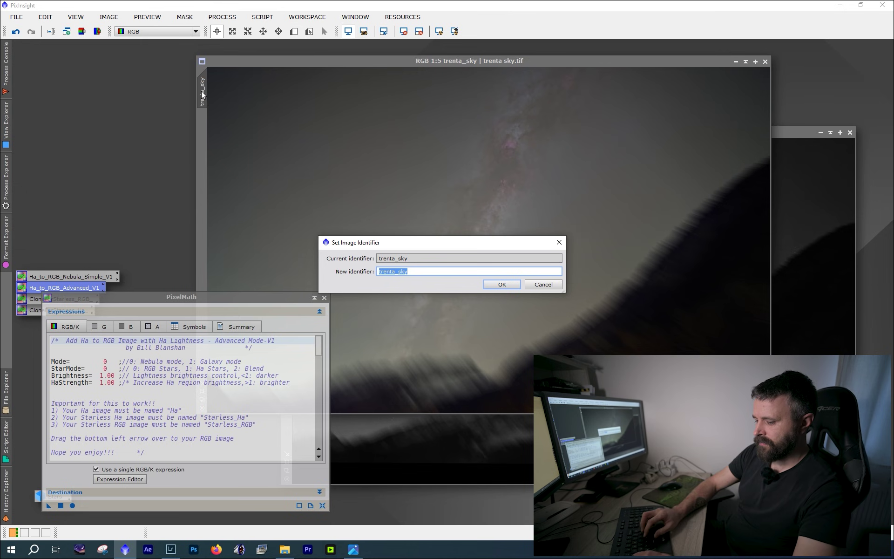
{"action": "type", "text": "Starless_R"}
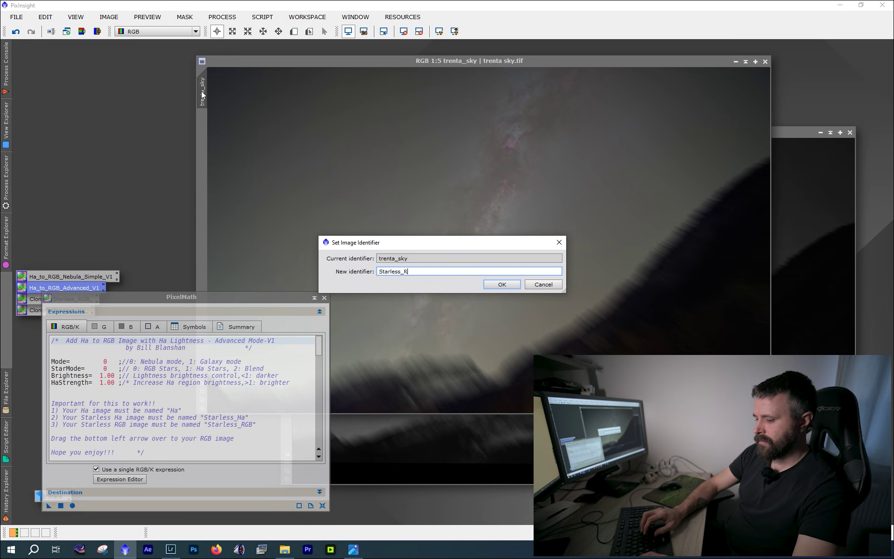
{"action": "type", "text": "GB"}
{"action": "key", "text": "Return"}
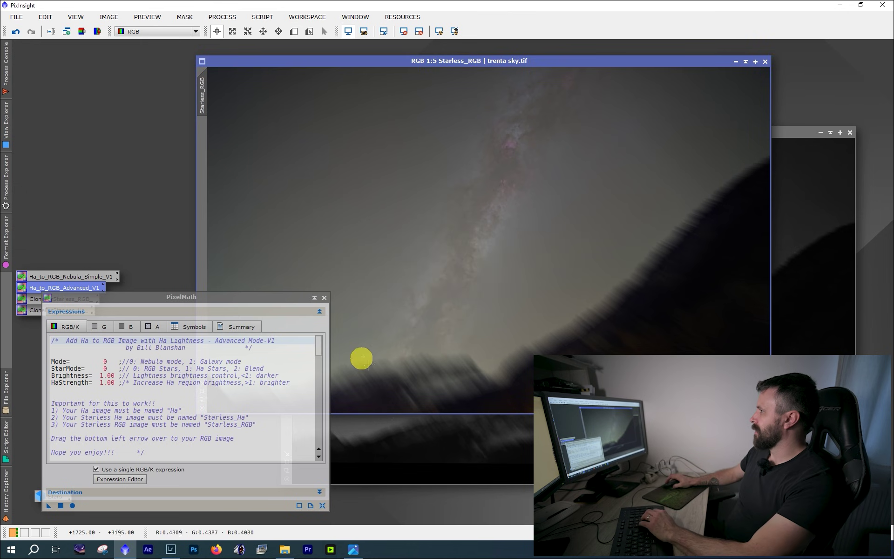
{"action": "left_click", "coordinate": [396, 448]}
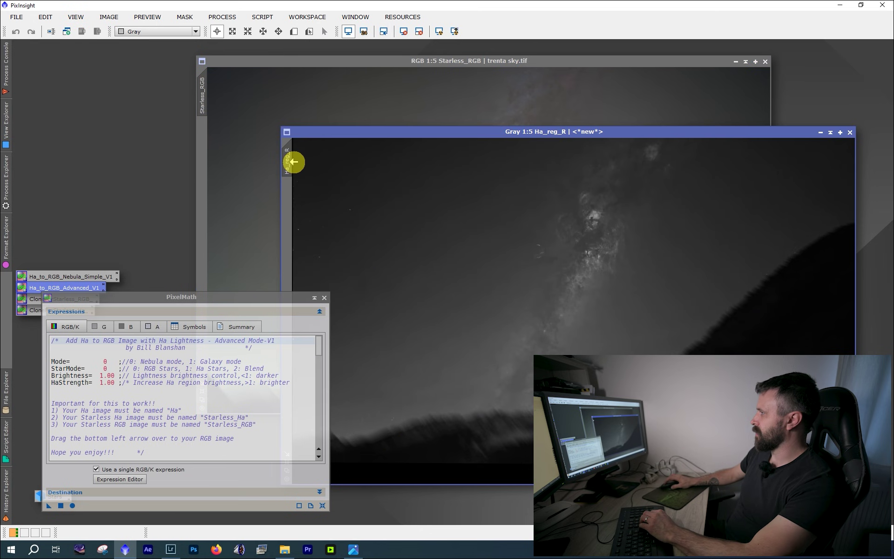
{"action": "double_click", "coordinate": [282, 162]}
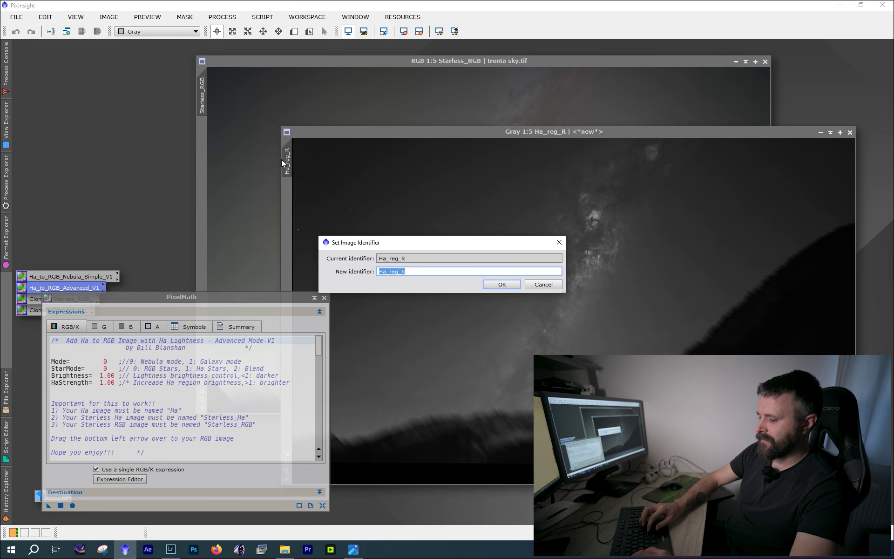
{"action": "type", "text": "Ha"}
{"action": "key", "text": "Return"}
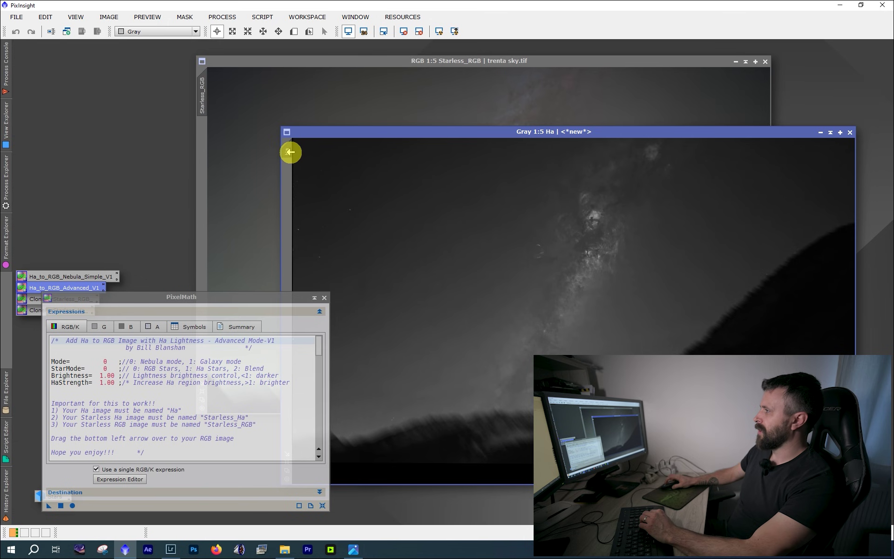
- Clone the Ha image and name the copy Starless_Ha
{"action": "left_click_drag", "start_coordinate": [290, 151], "coordinate": [423, 203]}
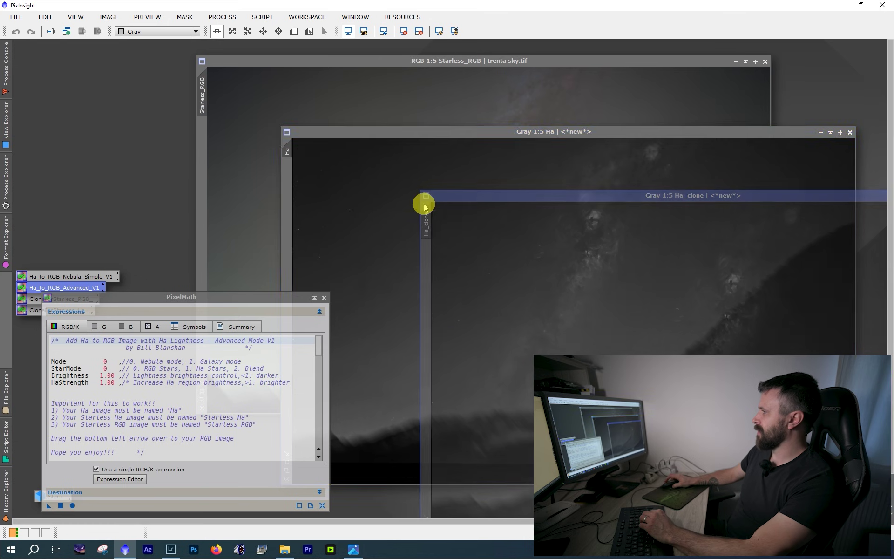
{"action": "left_click_drag", "start_coordinate": [654, 205], "coordinate": [575, 181]}
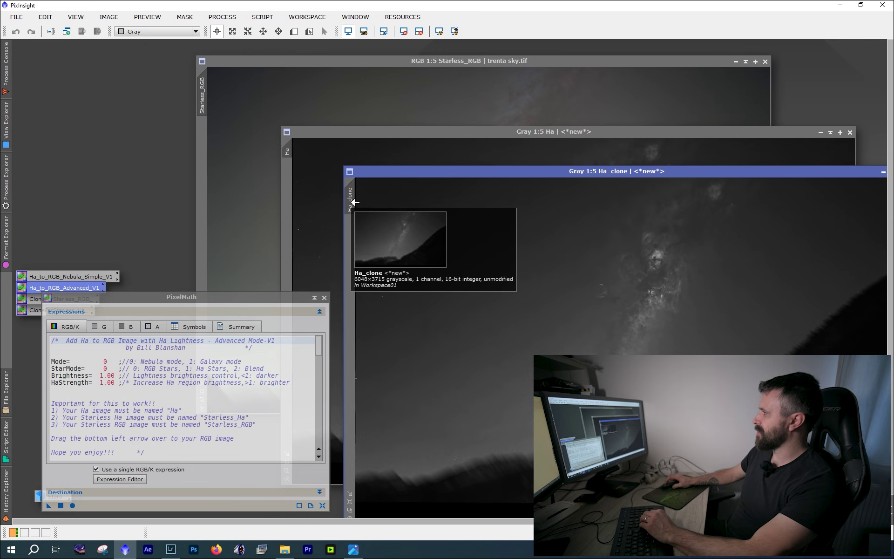
{"action": "double_click", "coordinate": [354, 202]}
{"action": "type", "text": "Sta"}
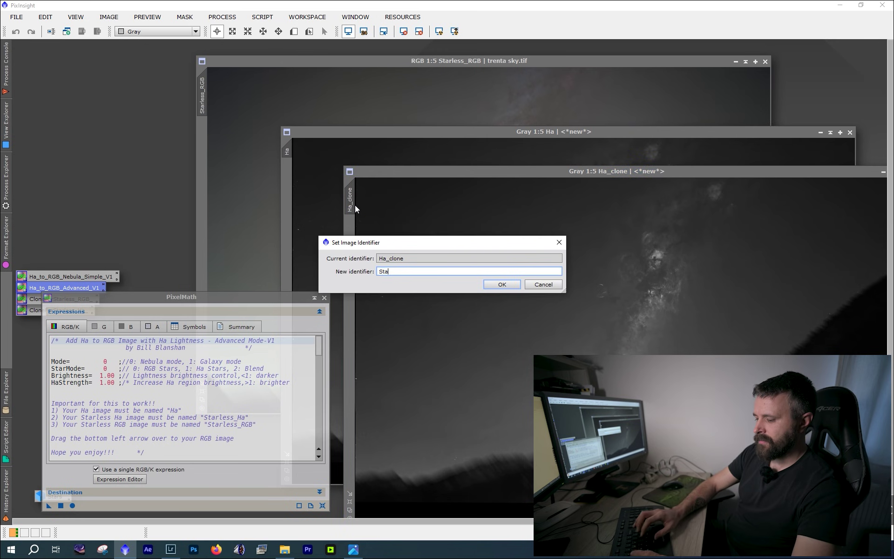
{"action": "type", "text": "rless_Ha"}
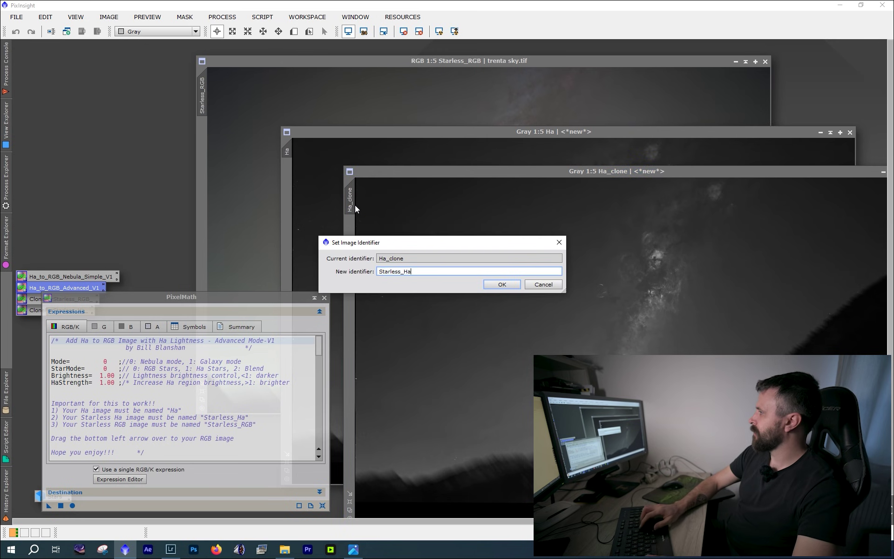
{"action": "key", "text": "Return"}
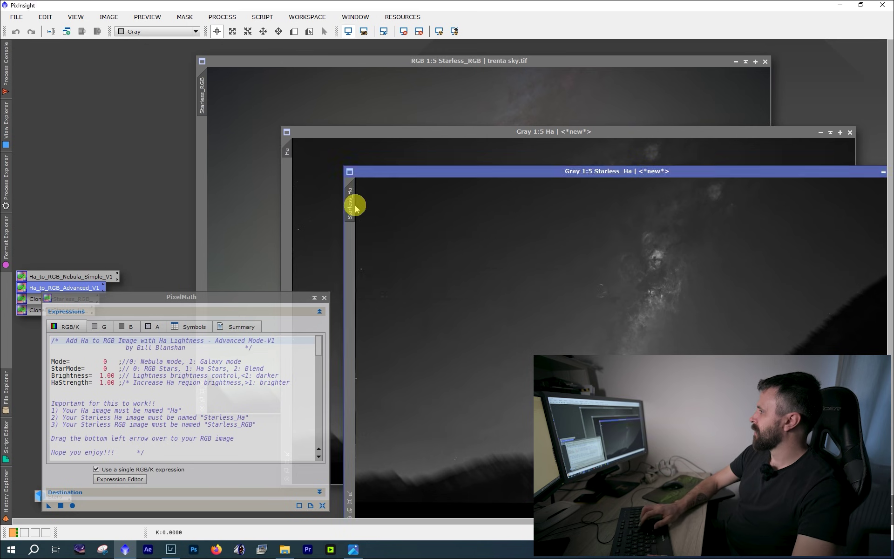
- Minimise the Starless_Ha and Ha windows to icons
{"action": "double_click", "coordinate": [773, 172]}
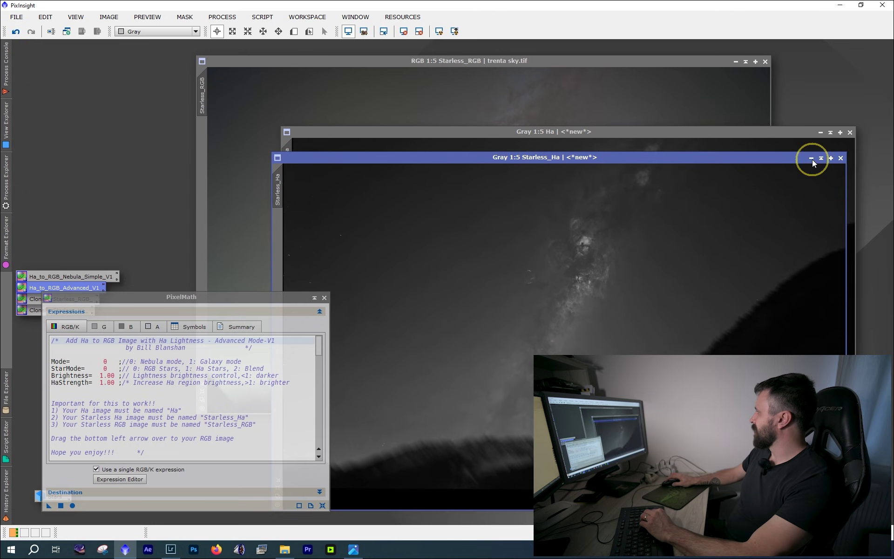
{"action": "left_click", "coordinate": [811, 159]}
{"action": "left_click", "coordinate": [820, 132]}
{"action": "left_click", "coordinate": [591, 337]}
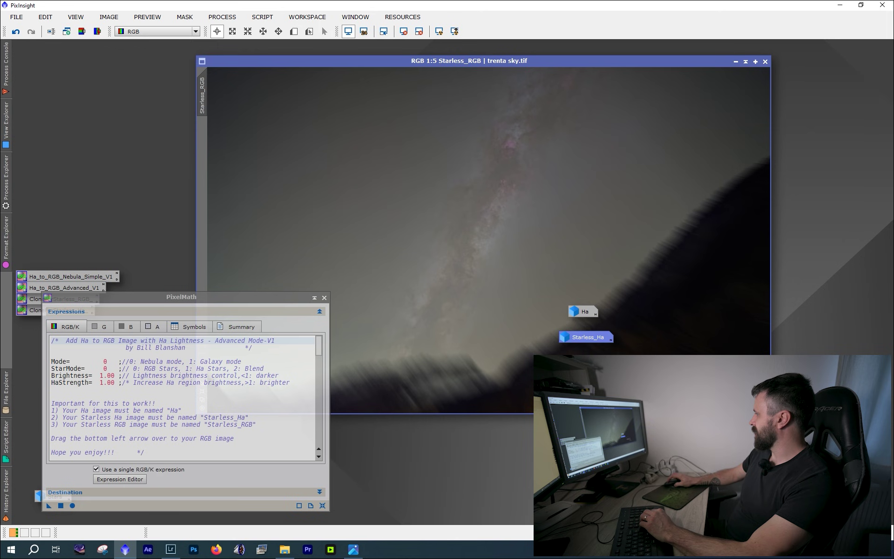
- Review the Nebula mode note on the Mode line of the PixelMath expression
{"action": "left_click", "coordinate": [588, 312]}
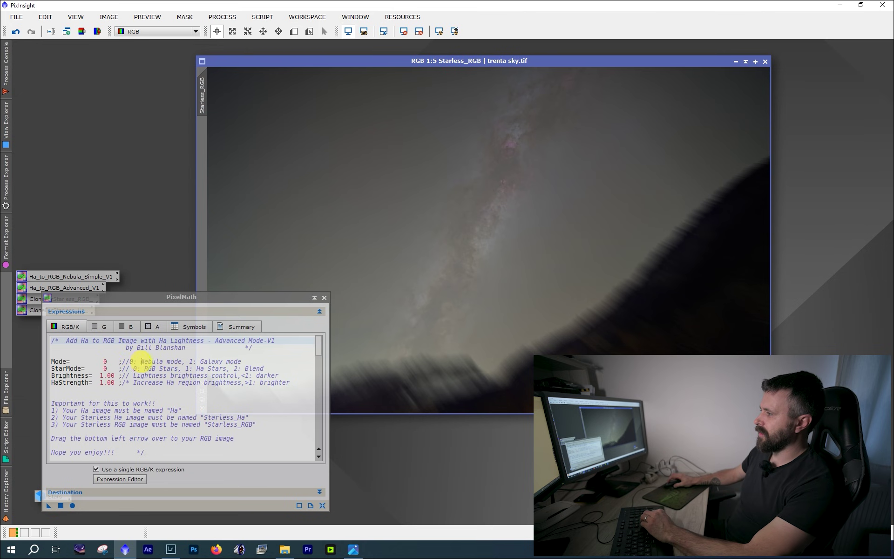
{"action": "double_click", "coordinate": [141, 362]}
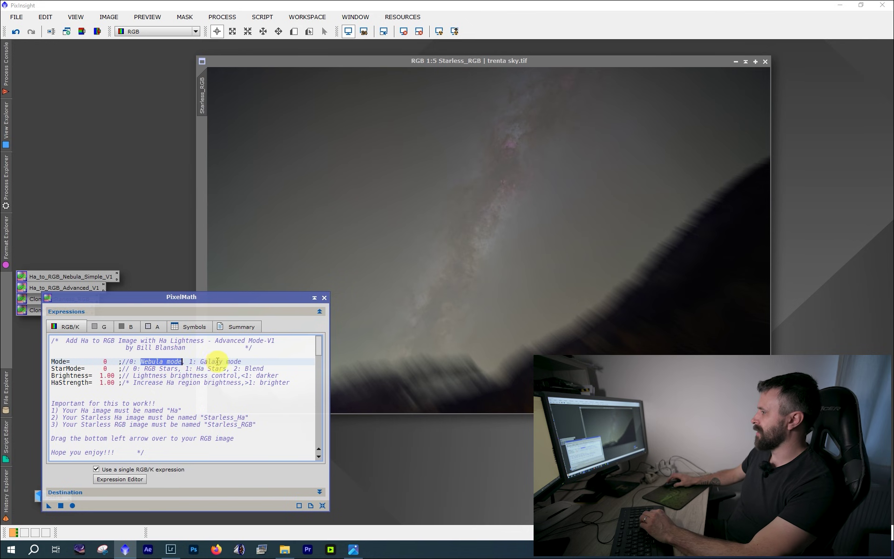
{"action": "left_click", "coordinate": [209, 362]}
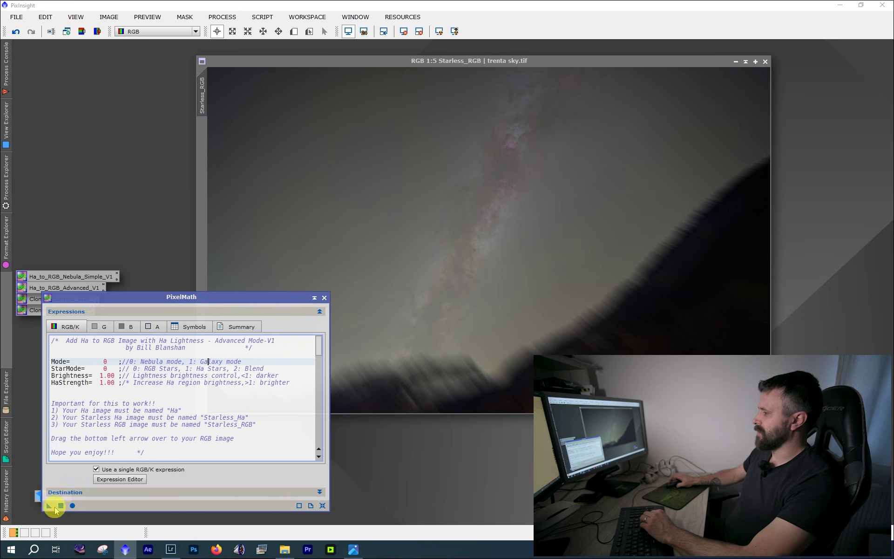
- Drop a new PixelMath instance onto Starless_RGB to run the Ha-to-RGB expression
{"action": "left_click_drag", "start_coordinate": [49, 508], "coordinate": [236, 343]}
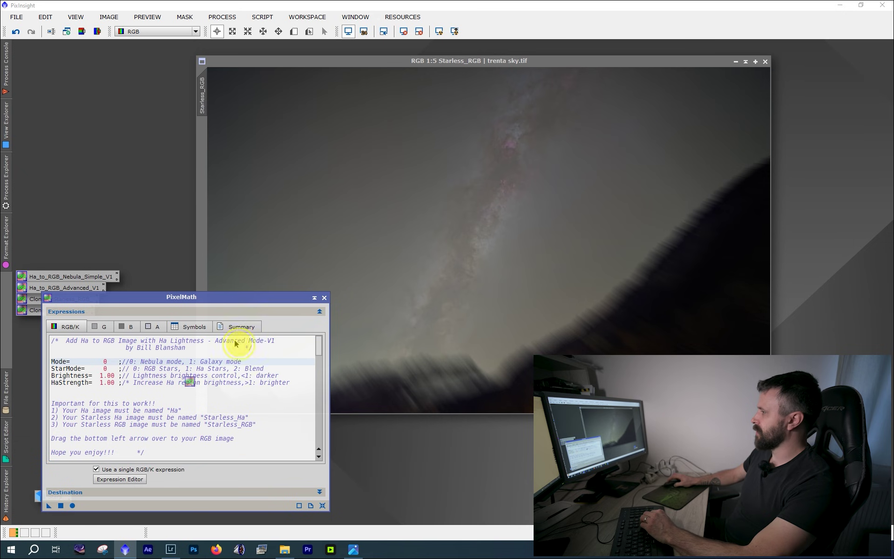
{"action": "left_click_drag", "start_coordinate": [296, 275], "coordinate": [392, 226]}
{"action": "left_click_drag", "start_coordinate": [418, 188], "coordinate": [383, 191]}
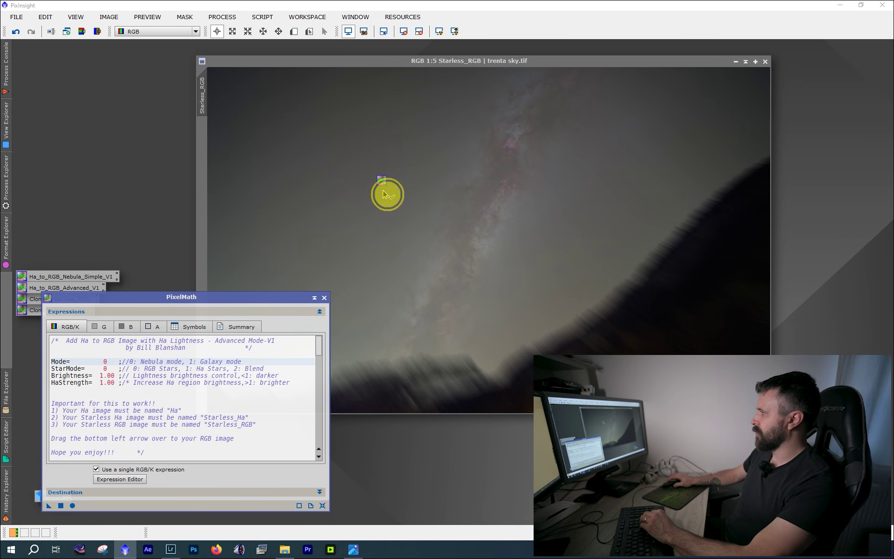
{"action": "left_click_drag", "start_coordinate": [466, 179], "coordinate": [463, 175]}
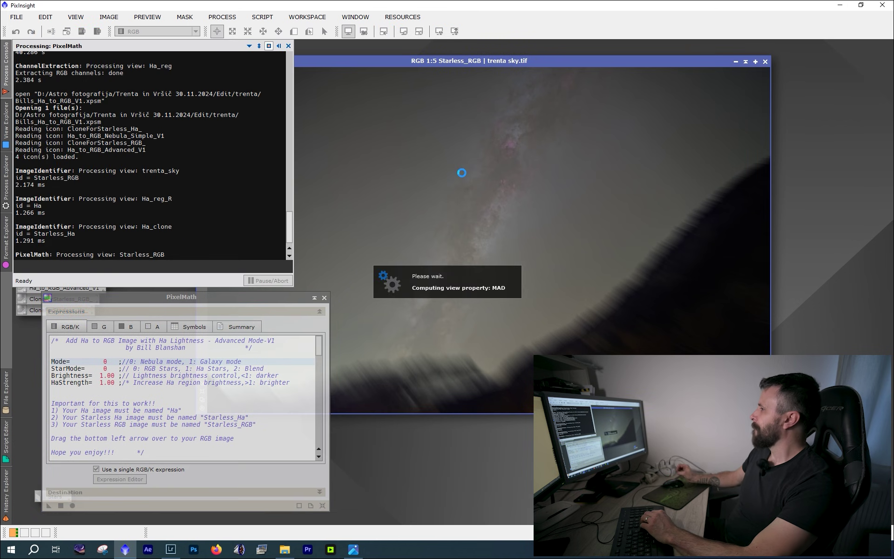
- Align HaRGB over Starless_RGB and flip between them with Ctrl+Tab to compare
{"action": "left_click_drag", "start_coordinate": [435, 149], "coordinate": [508, 76]}
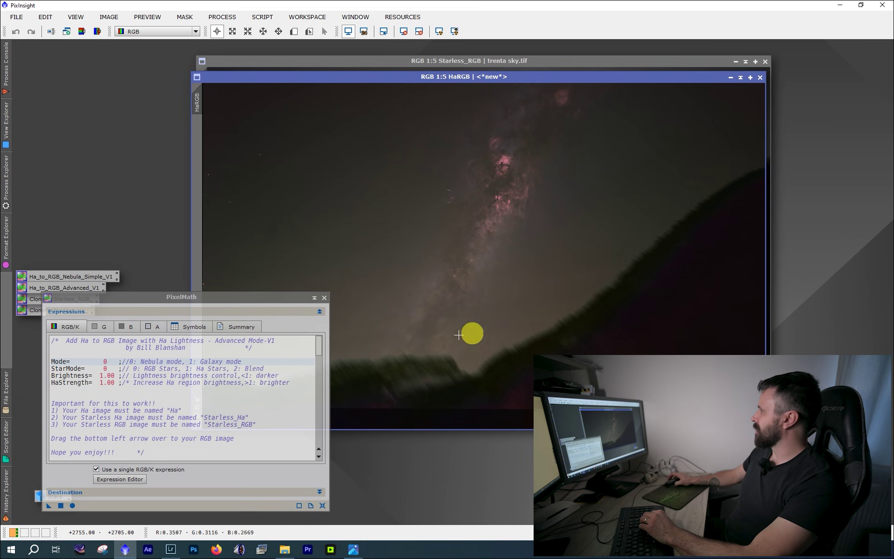
{"action": "scroll", "coordinate": [516, 175], "scroll_direction": "up", "scroll_amount": 3}
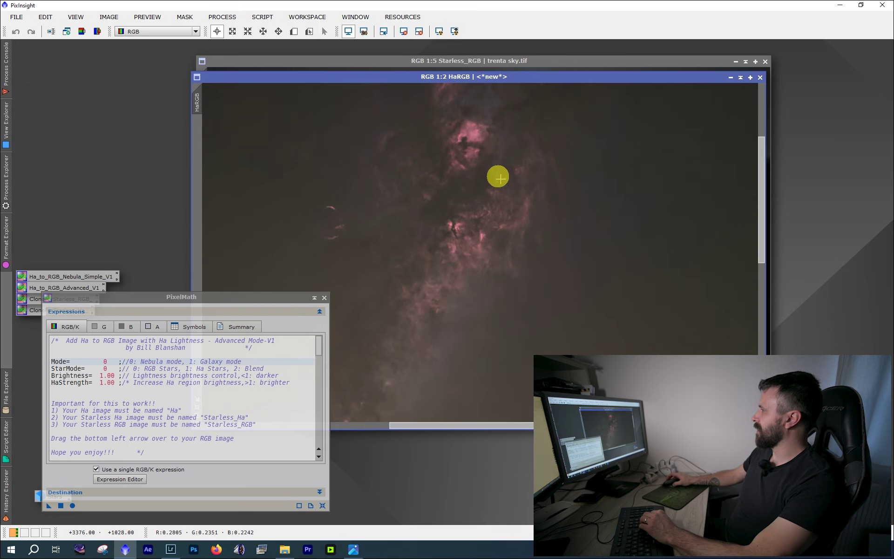
{"action": "scroll", "coordinate": [498, 177], "scroll_direction": "down", "scroll_amount": 3}
{"action": "mouse_move", "coordinate": [435, 77]}
{"action": "left_mouse_down"}
{"action": "mouse_move", "coordinate": [445, 79]}
{"action": "mouse_move", "coordinate": [437, 63]}
{"action": "left_mouse_up"}
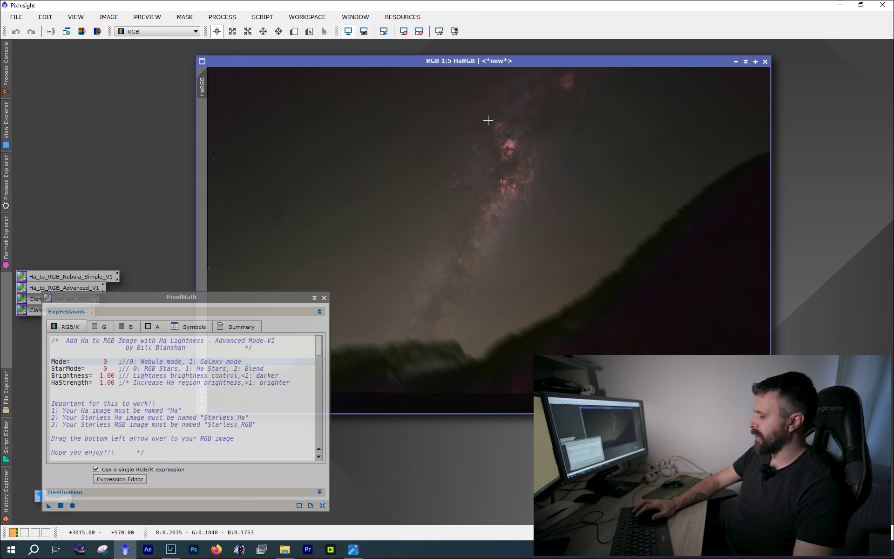
{"action": "key", "text": "ctrl+Tab"}
{"action": "key", "text": "ctrl+Tab"}
{"action": "key", "text": "ctrl+Tab"}
{"action": "key", "text": "ctrl+Tab"}
{"action": "key", "text": "ctrl+Tab"}
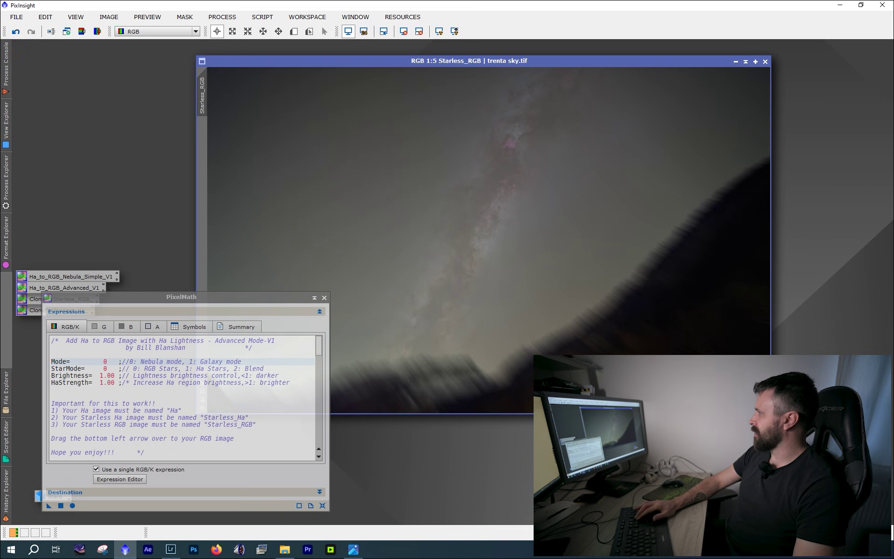
{"action": "key", "text": "ctrl+Tab"}
{"action": "key", "text": "ctrl+Tab"}
{"action": "key", "text": "ctrl+Tab"}
{"action": "key", "text": "ctrl+Tab"}
{"action": "key", "text": "ctrl+Tab"}
{"action": "key", "text": "ctrl+Tab"}
{"action": "key", "text": "ctrl+Tab"}
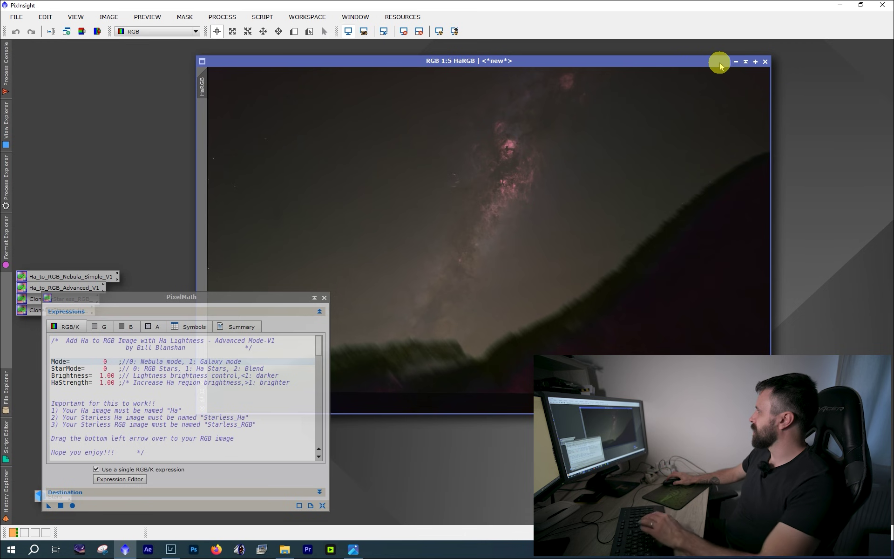
- Minimise HaRGB, set Mode to 1 (Galaxy), and apply the expression to Starless_RGB
{"action": "left_click", "coordinate": [734, 62]}
{"action": "left_click_drag", "start_coordinate": [498, 239], "coordinate": [381, 478]}
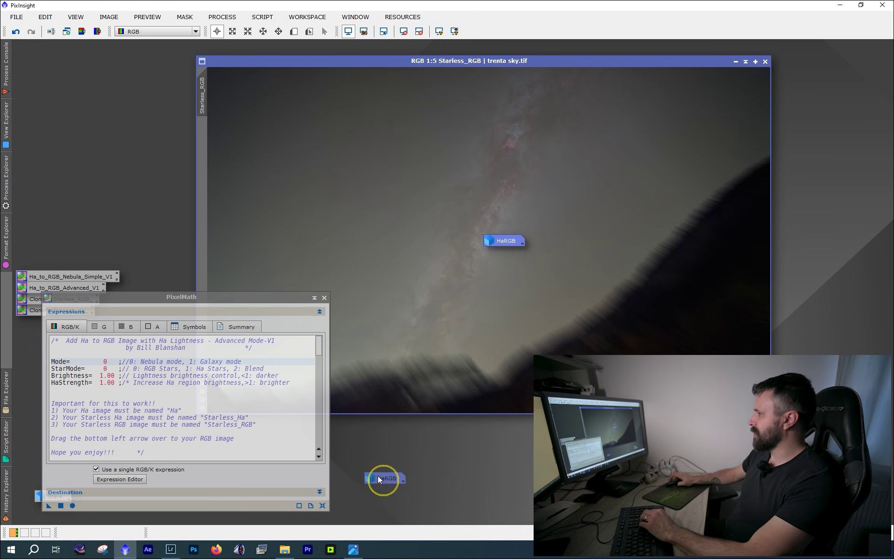
{"action": "double_click", "coordinate": [105, 362]}
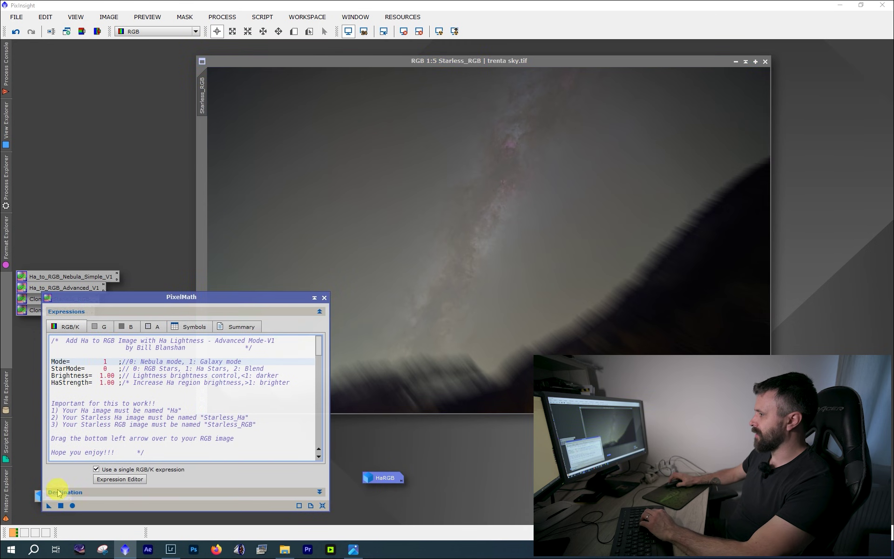
{"action": "left_click_drag", "start_coordinate": [49, 505], "coordinate": [416, 188]}
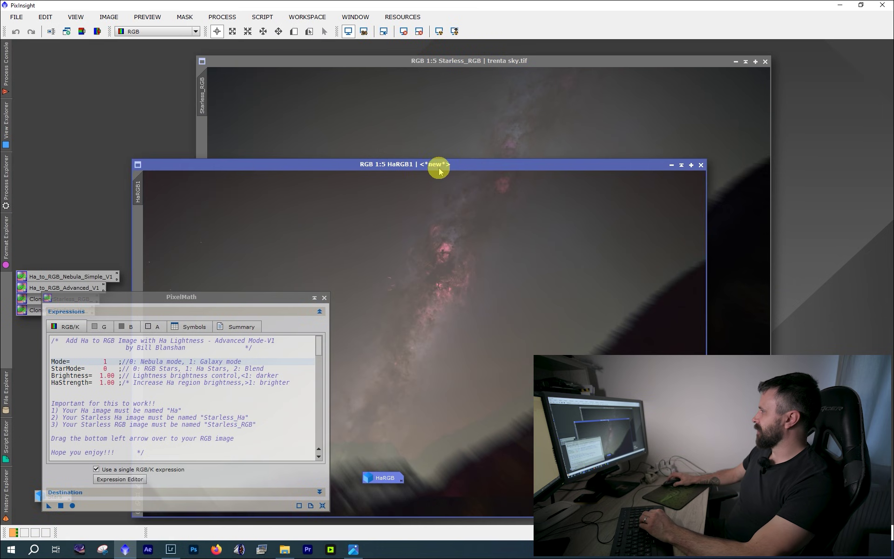
- Compare HaRGB1 against Starless_RGB and check colour values in the bright nebula
{"action": "left_click_drag", "start_coordinate": [437, 165], "coordinate": [501, 62]}
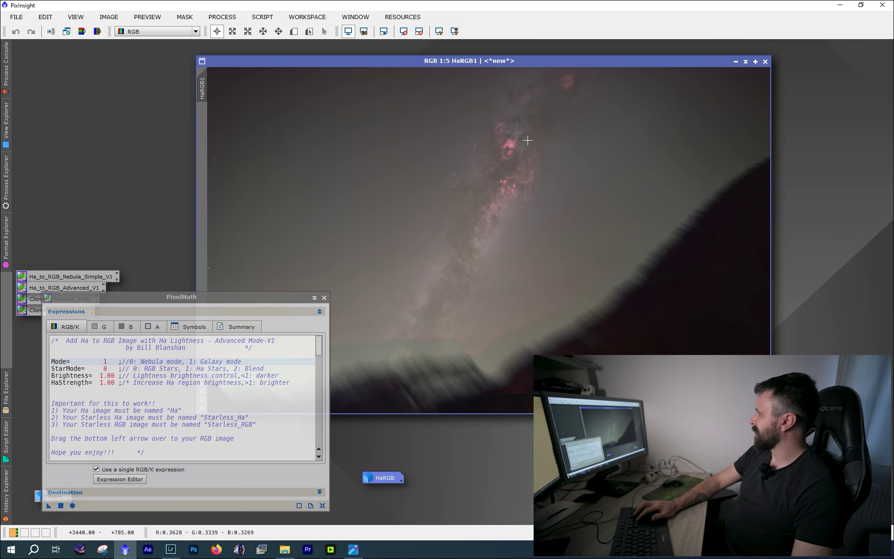
{"action": "key", "text": "ctrl+Tab"}
{"action": "key", "text": "ctrl+Tab"}
{"action": "left_click", "coordinate": [569, 213]}
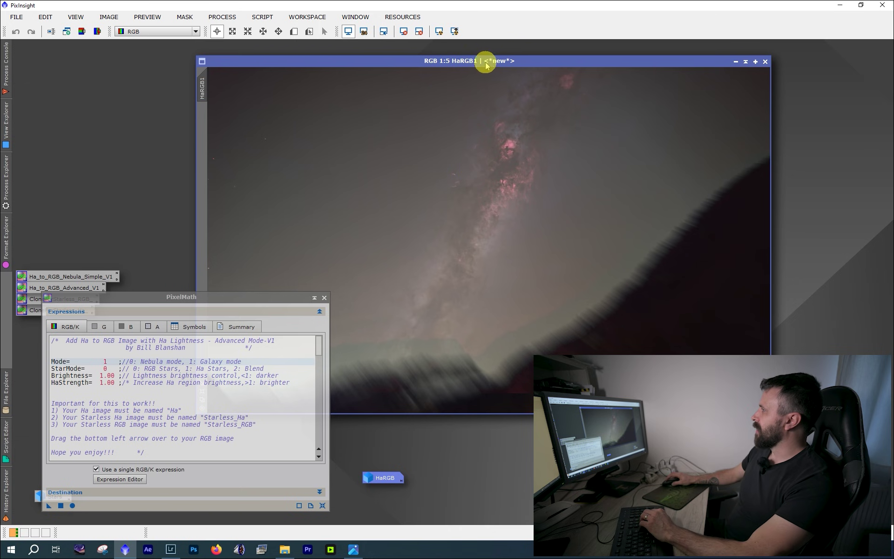
{"action": "left_click_drag", "start_coordinate": [485, 63], "coordinate": [506, 98]}
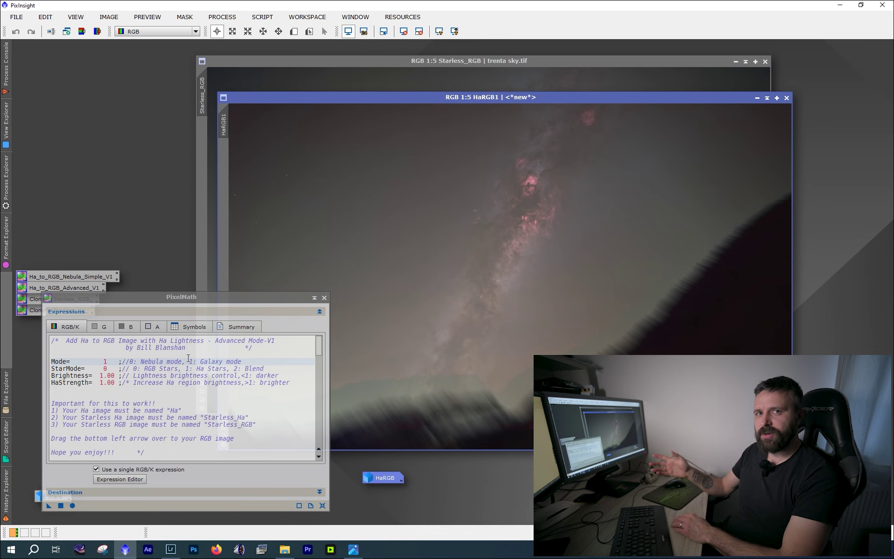
{"action": "left_click", "coordinate": [506, 212]}
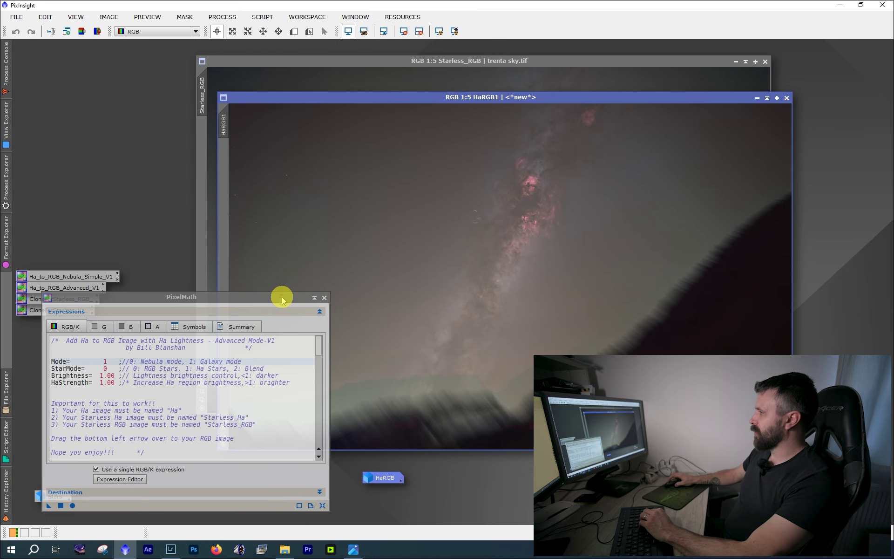
- Close PixelMath, restore the HaRGB and Stars images to windows, and start Save As for Stars
{"action": "left_click", "coordinate": [323, 298]}
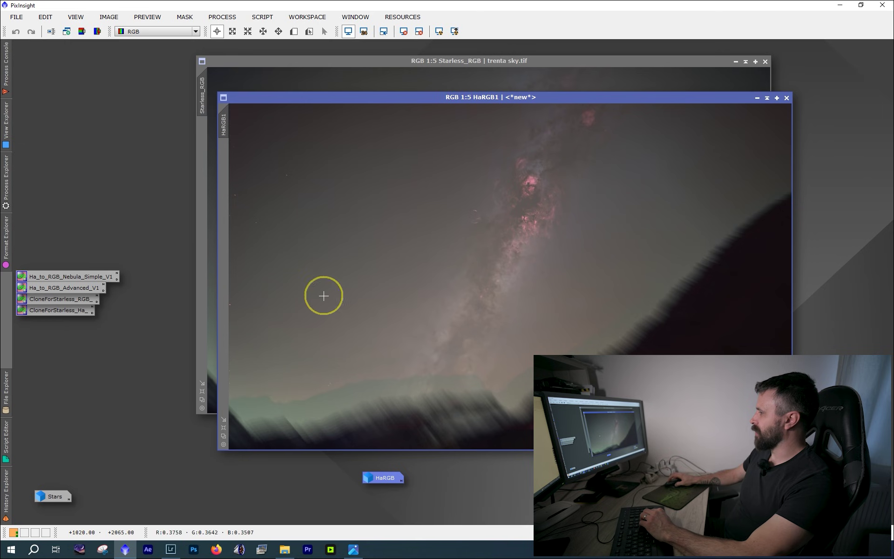
{"action": "double_click", "coordinate": [381, 479]}
{"action": "left_click_drag", "start_coordinate": [419, 62], "coordinate": [467, 135]}
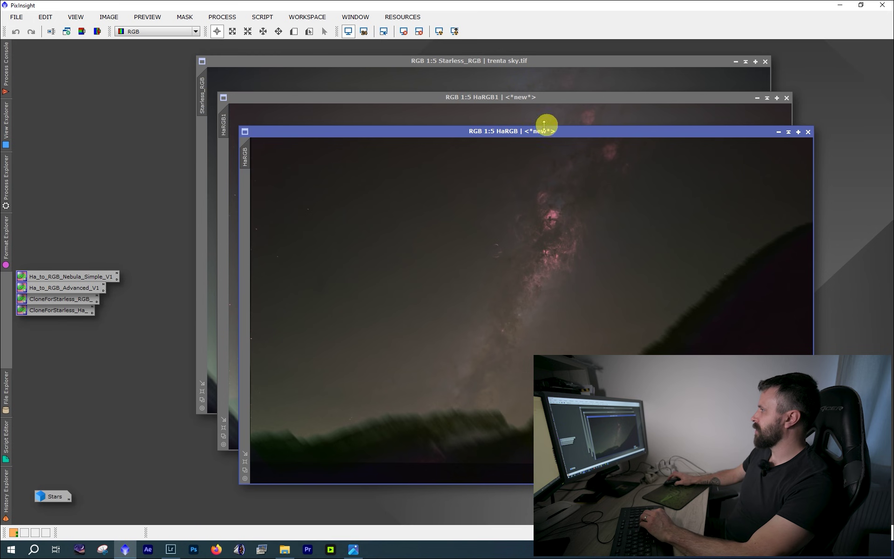
{"action": "double_click", "coordinate": [57, 496]}
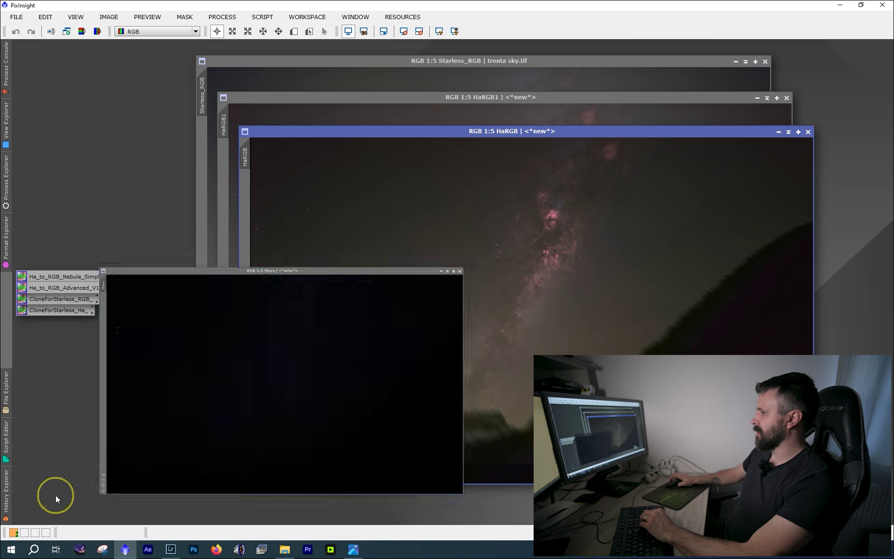
{"action": "left_click", "coordinate": [16, 17]}
{"action": "left_click", "coordinate": [74, 110]}
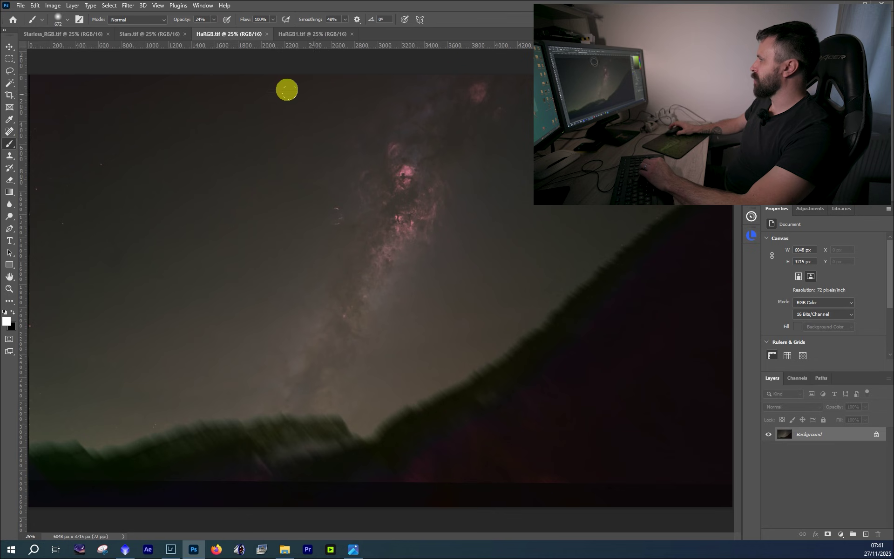
- Unlock HaRGB1's background and drag it into the Starless_RGB document as a new layer
{"action": "left_click", "coordinate": [300, 34]}
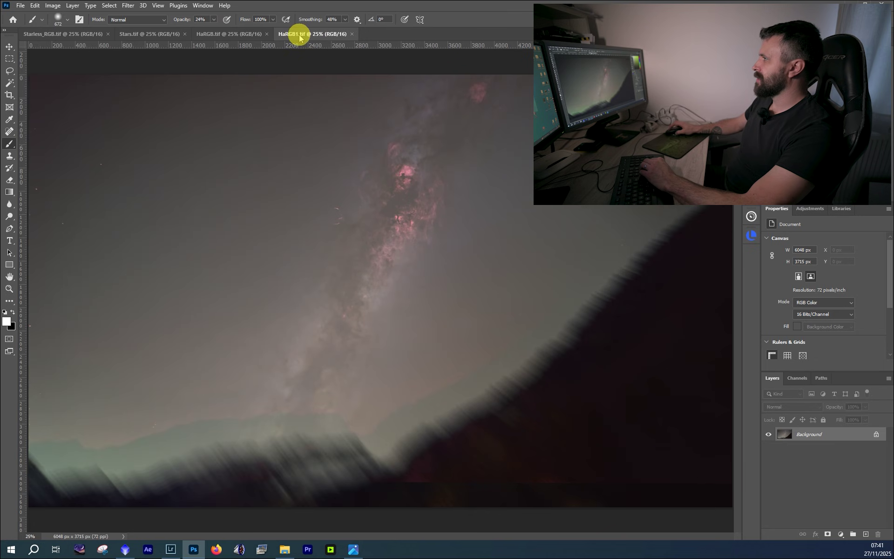
{"action": "left_click", "coordinate": [133, 39]}
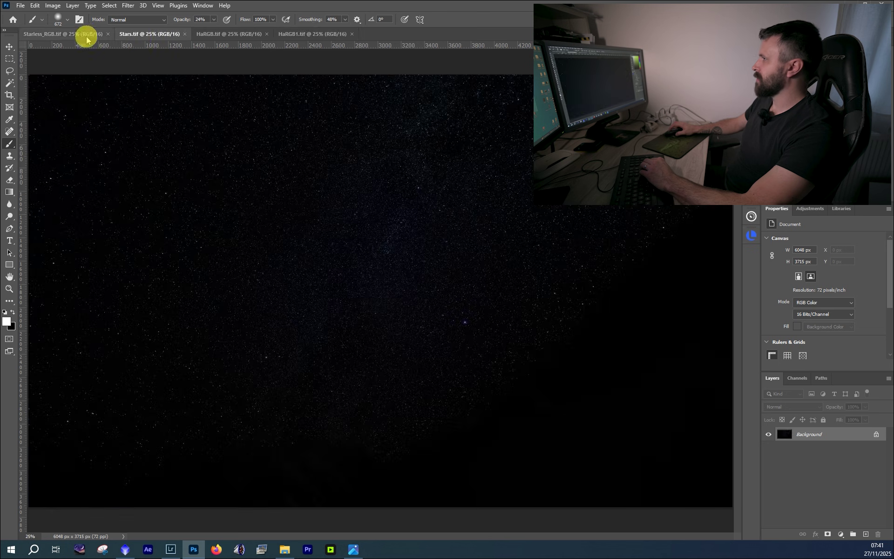
{"action": "left_click", "coordinate": [72, 37]}
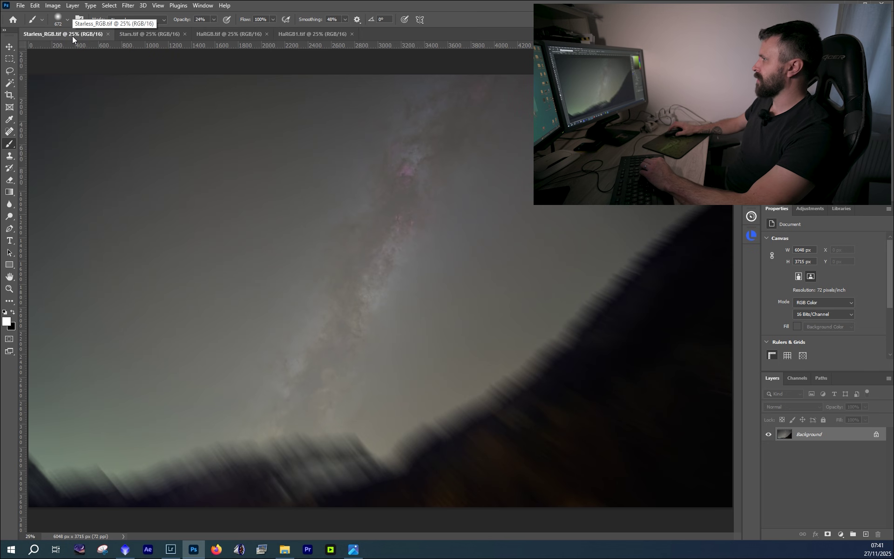
{"action": "left_click", "coordinate": [317, 37]}
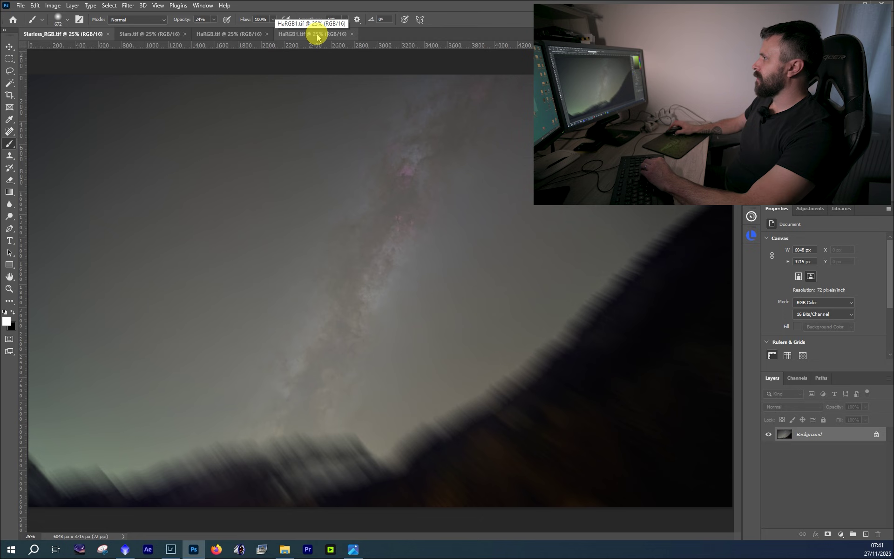
{"action": "left_click", "coordinate": [317, 33]}
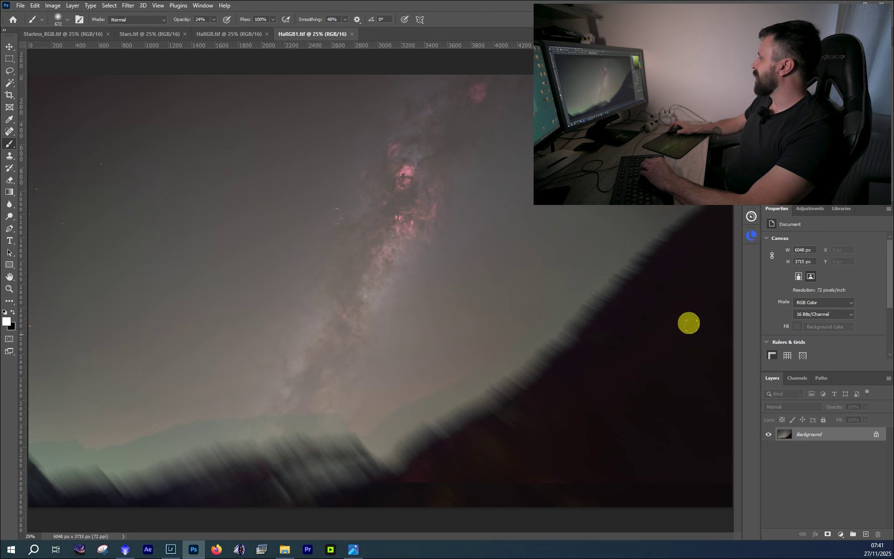
{"action": "left_click", "coordinate": [876, 437]}
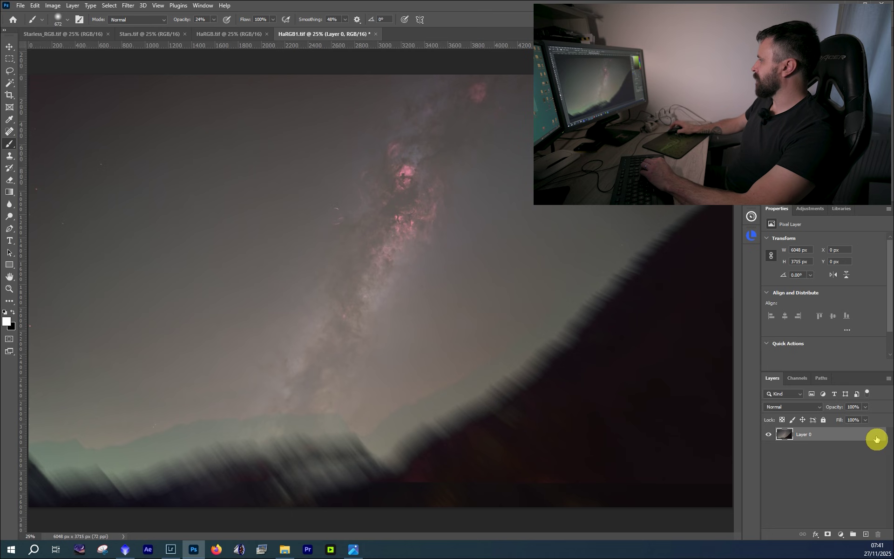
{"action": "left_click", "coordinate": [10, 48]}
{"action": "left_click_drag", "start_coordinate": [179, 144], "coordinate": [336, 243]}
- Check the new layer's effect and rename it Ha
{"action": "left_click", "coordinate": [769, 434]}
{"action": "left_click", "coordinate": [767, 435]}
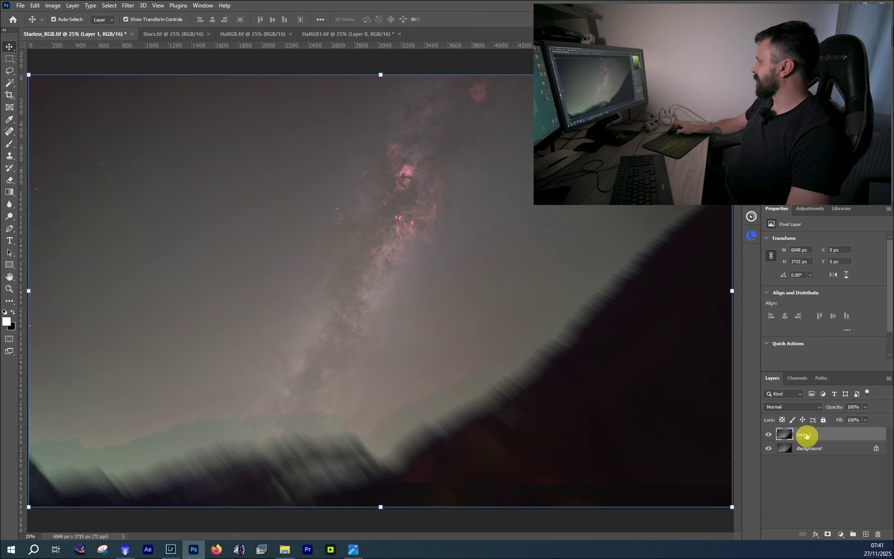
{"action": "double_click", "coordinate": [806, 436]}
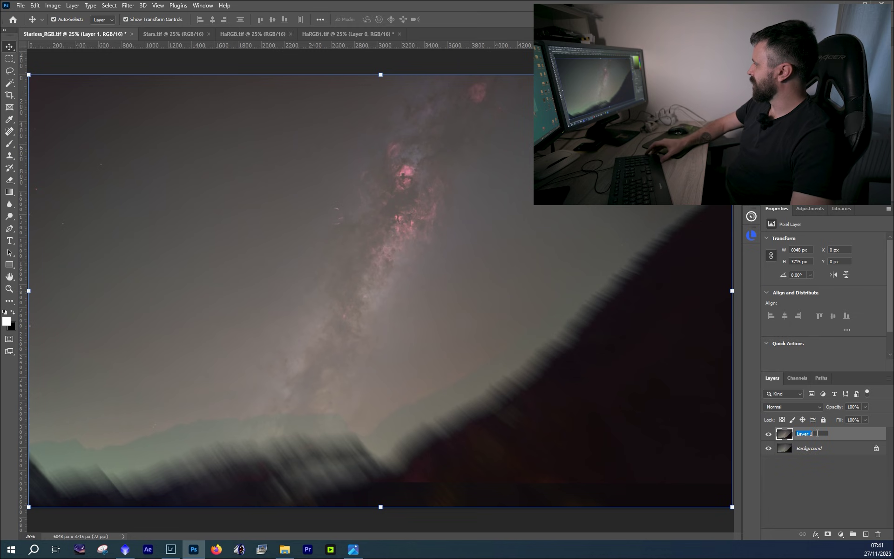
{"action": "type", "text": "Ha"}
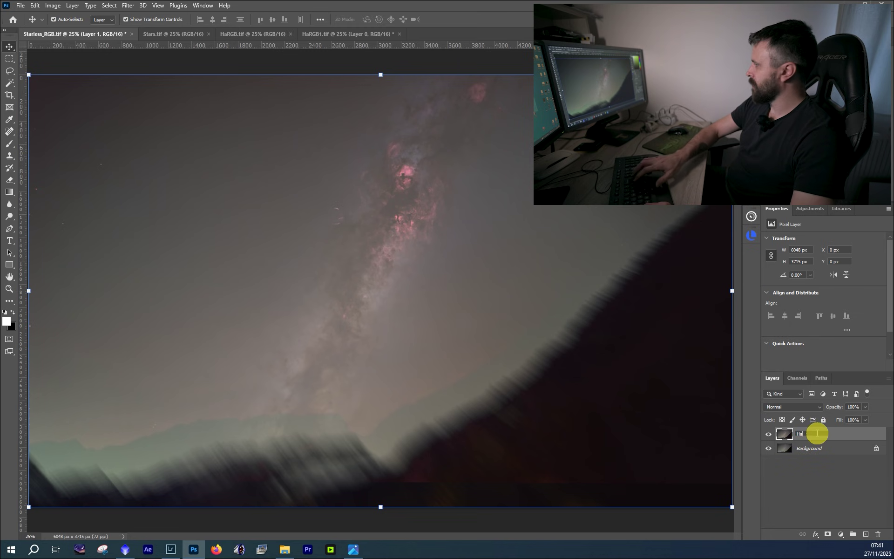
{"action": "left_click", "coordinate": [818, 434]}
- Unlock the starless background layer and rename it RGB
{"action": "left_click", "coordinate": [875, 449]}
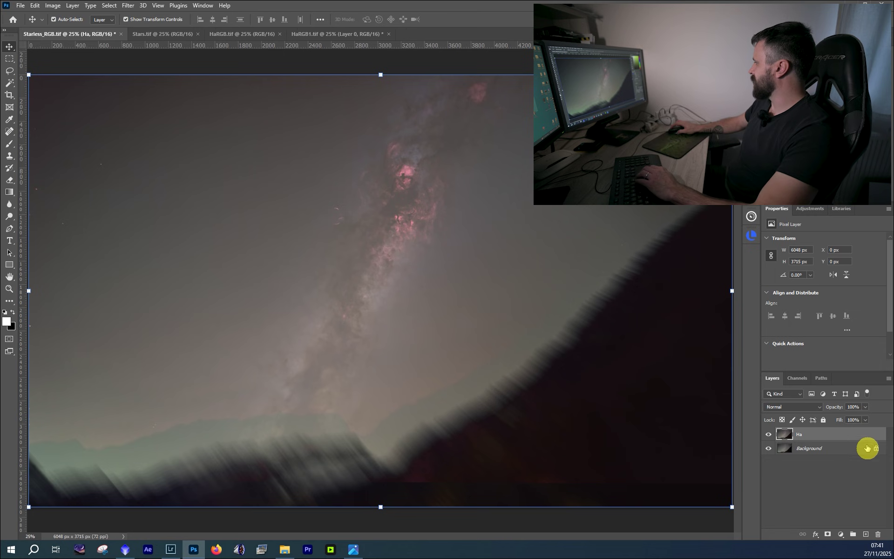
{"action": "left_click", "coordinate": [816, 451]}
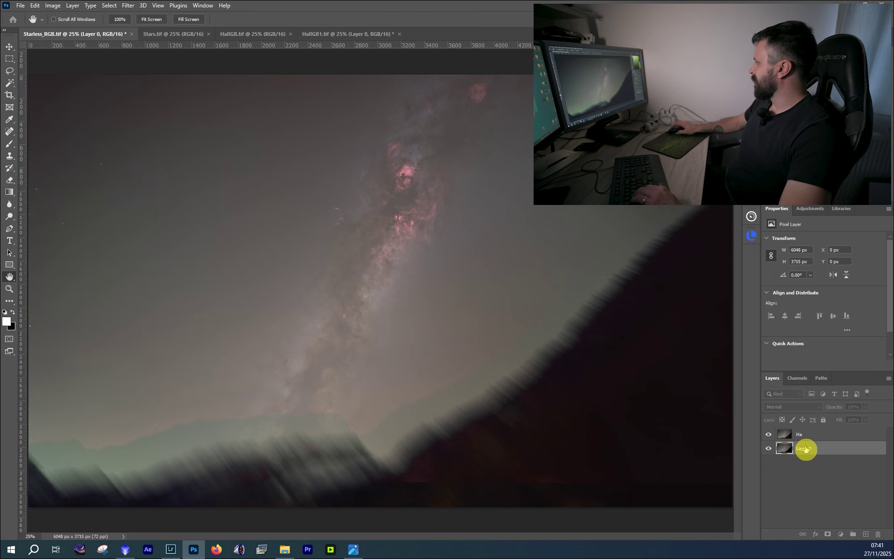
{"action": "key", "text": "h"}
{"action": "key", "text": "v"}
{"action": "double_click", "coordinate": [804, 448]}
{"action": "type", "text": "RGB"}
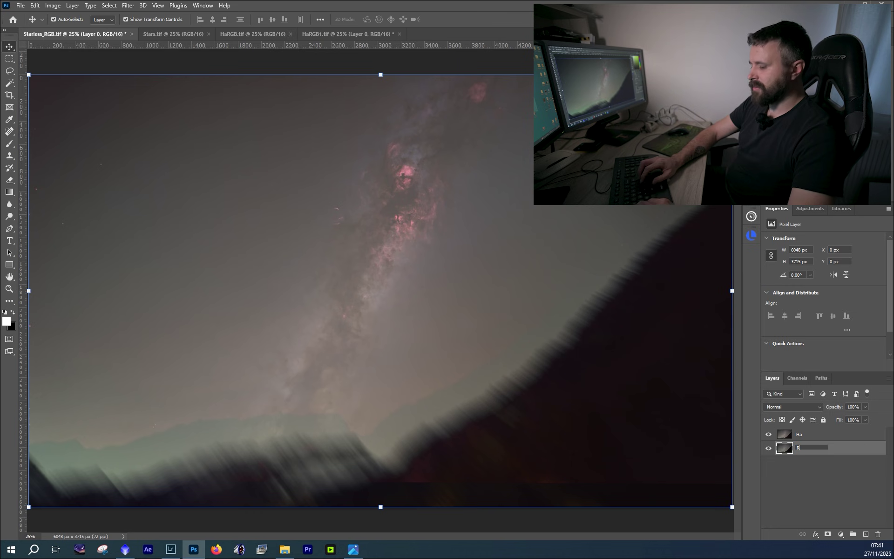
{"action": "key", "text": "Return"}
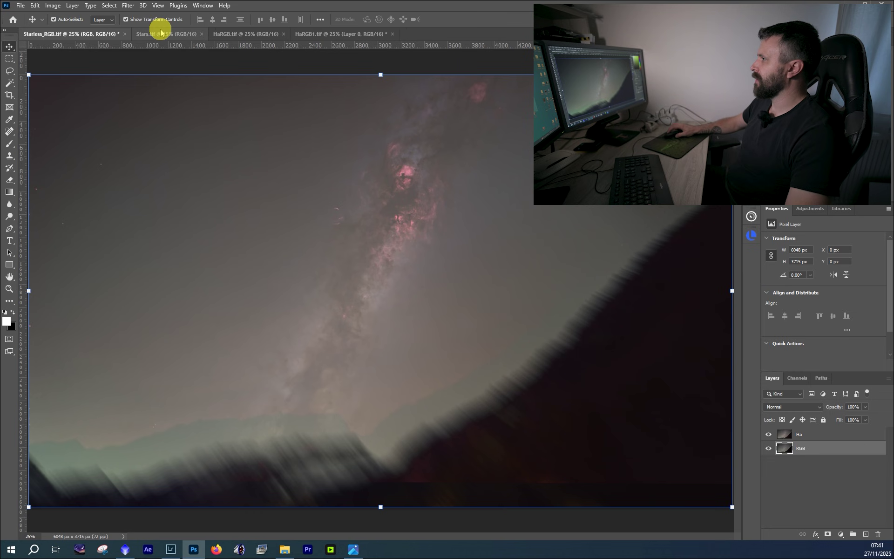
{"action": "left_click", "coordinate": [184, 34]}
- Add the Stars image to Starless_RGB as the top layer in Screen mode, then hide it
{"action": "left_click", "coordinate": [868, 432]}
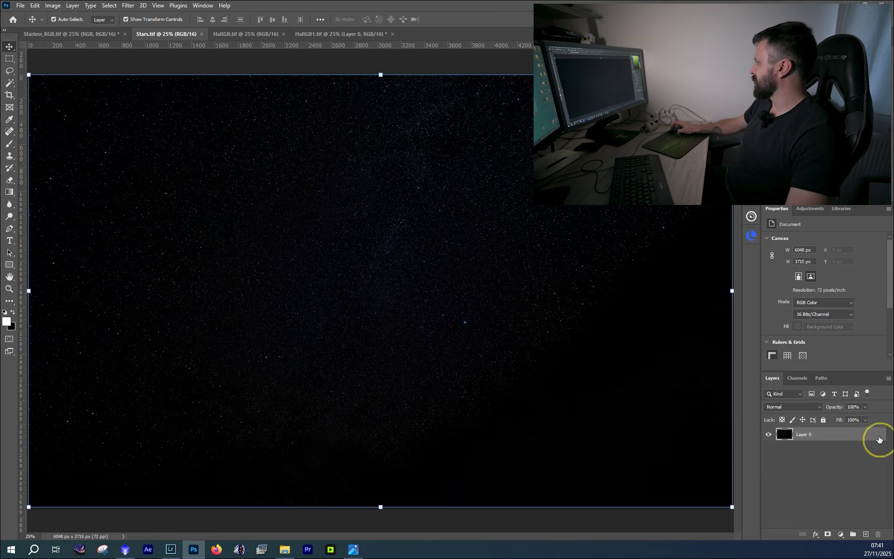
{"action": "left_click_drag", "start_coordinate": [98, 142], "coordinate": [189, 184]}
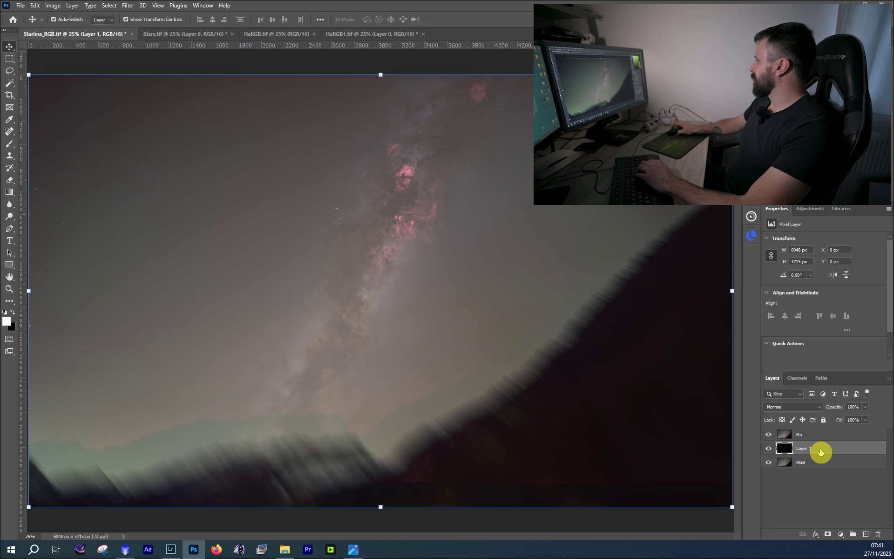
{"action": "left_click_drag", "start_coordinate": [819, 450], "coordinate": [816, 425]}
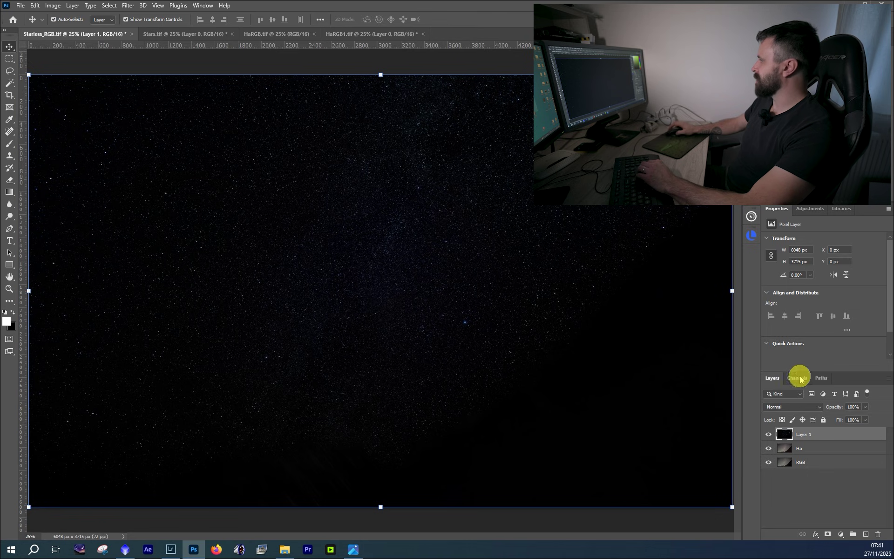
{"action": "left_click", "coordinate": [800, 407]}
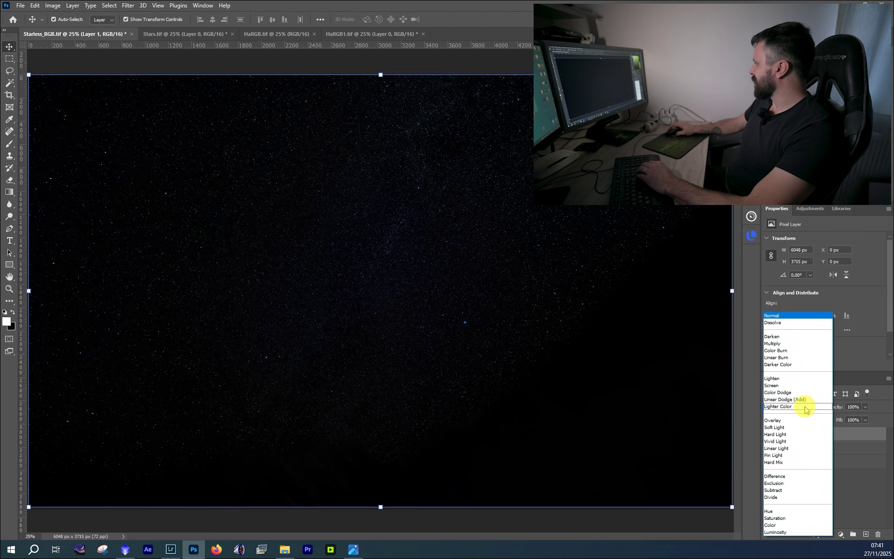
{"action": "left_click", "coordinate": [769, 387]}
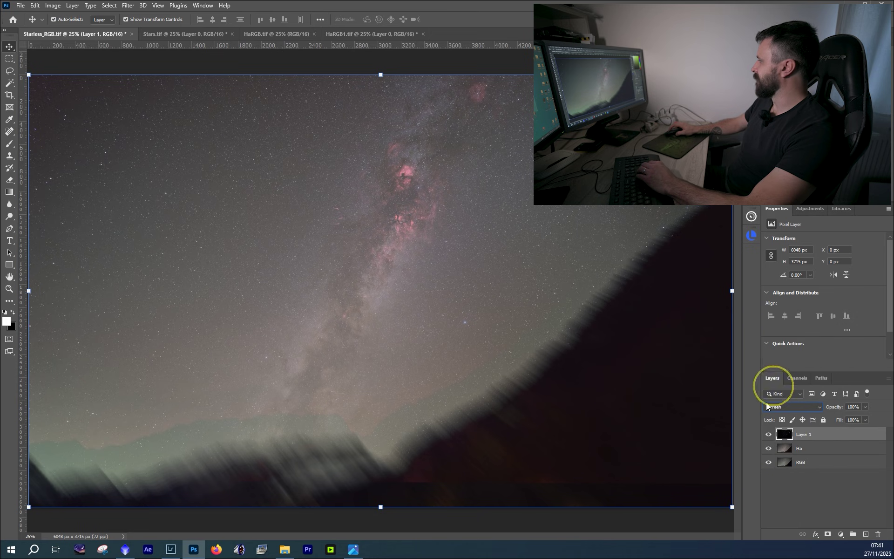
{"action": "left_click", "coordinate": [769, 436]}
{"action": "left_click", "coordinate": [786, 450]}
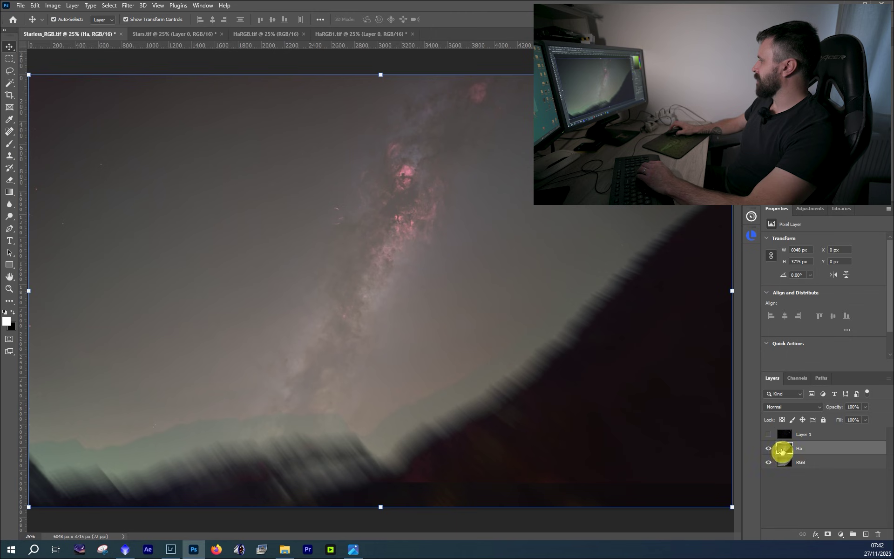
{"action": "left_click", "coordinate": [621, 309]}
- With a 100% opacity brush, paint black on the Ha mask over the left sky, then view the mask
{"action": "key", "text": "z"}
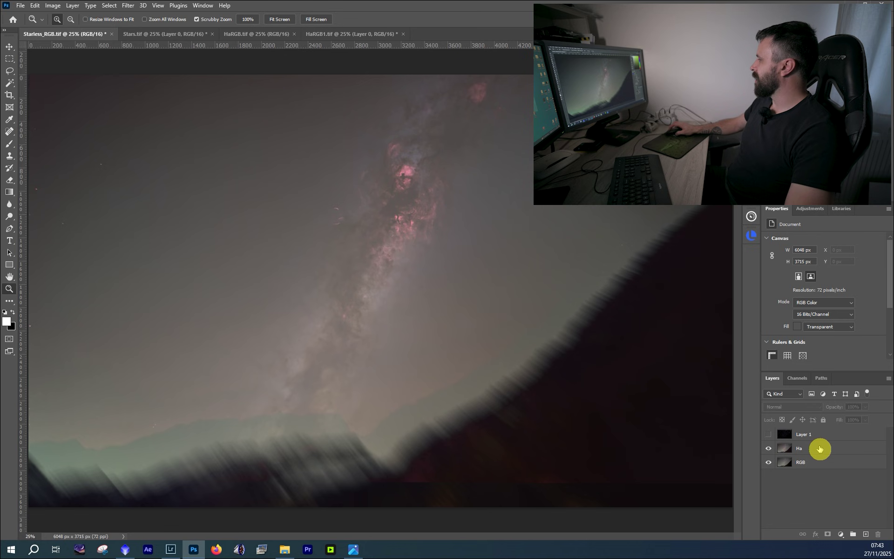
{"action": "left_click", "coordinate": [819, 448]}
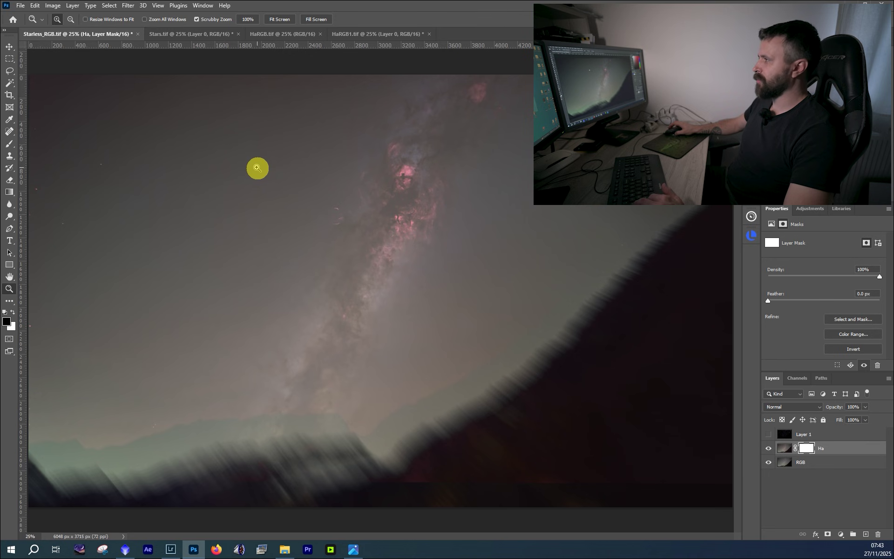
{"action": "key", "text": "b"}
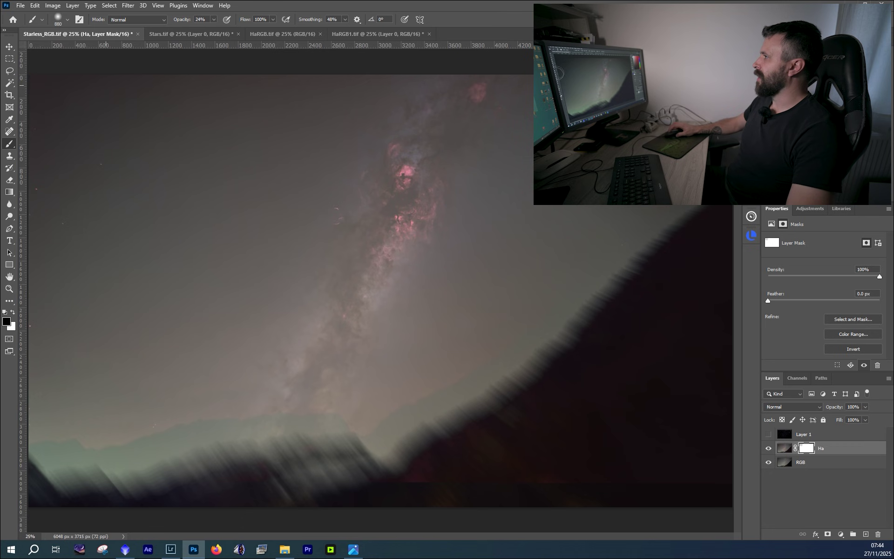
{"action": "left_click", "coordinate": [213, 19]}
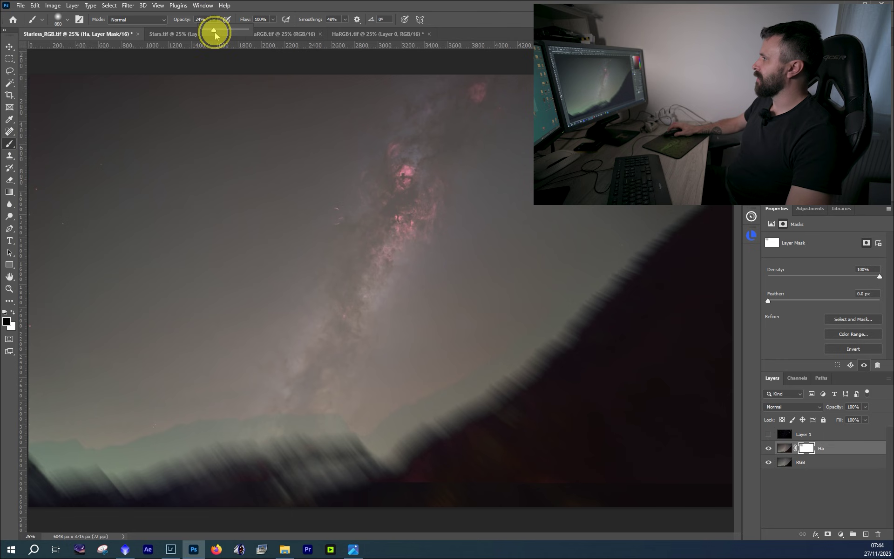
{"action": "left_click_drag", "start_coordinate": [214, 33], "coordinate": [260, 28]}
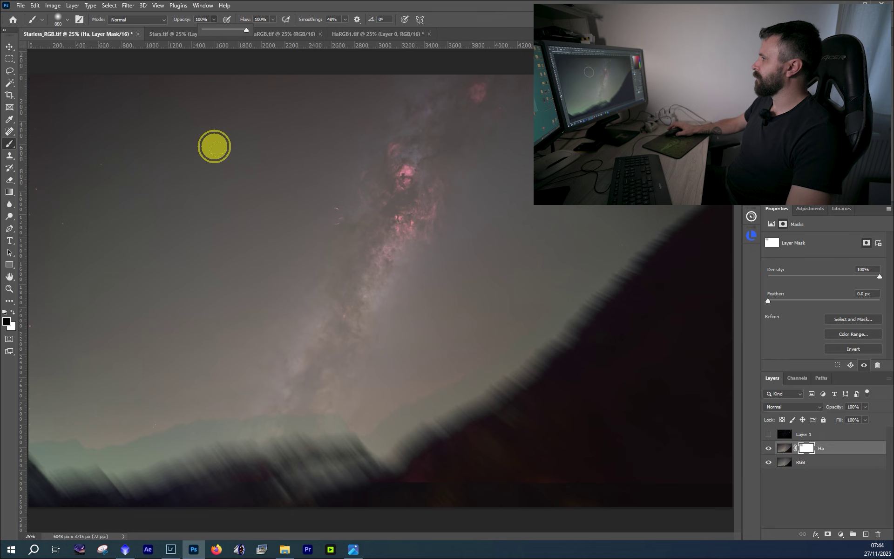
{"action": "right_click", "coordinate": [250, 180]}
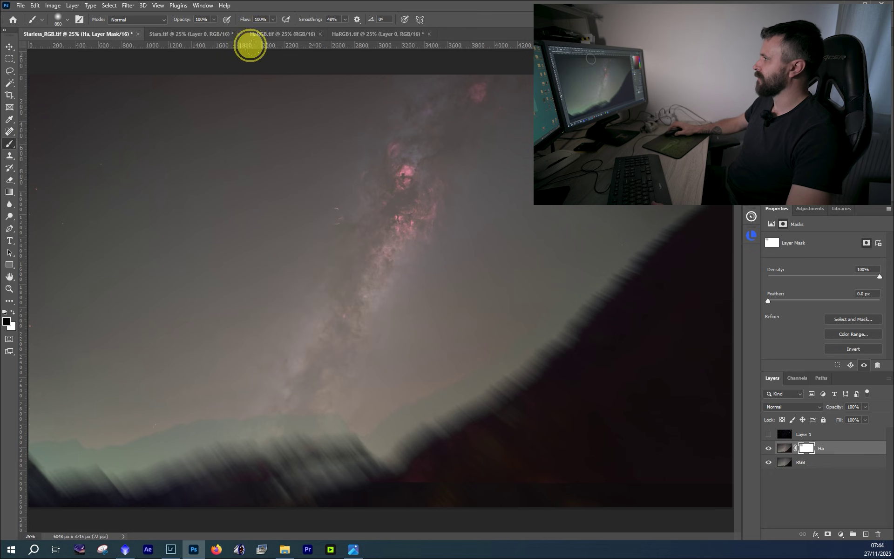
{"action": "key", "text": "Return"}
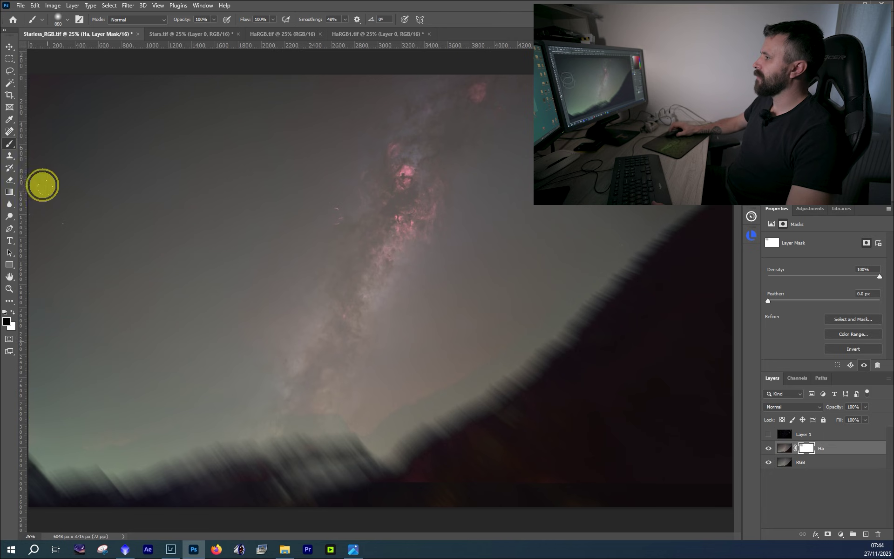
{"action": "mouse_move", "coordinate": [43, 185]}
{"action": "left_mouse_down"}
{"action": "mouse_move", "coordinate": [192, 367]}
{"action": "mouse_move", "coordinate": [271, 375]}
{"action": "mouse_move", "coordinate": [328, 375]}
{"action": "mouse_move", "coordinate": [390, 211]}
{"action": "left_mouse_up"}
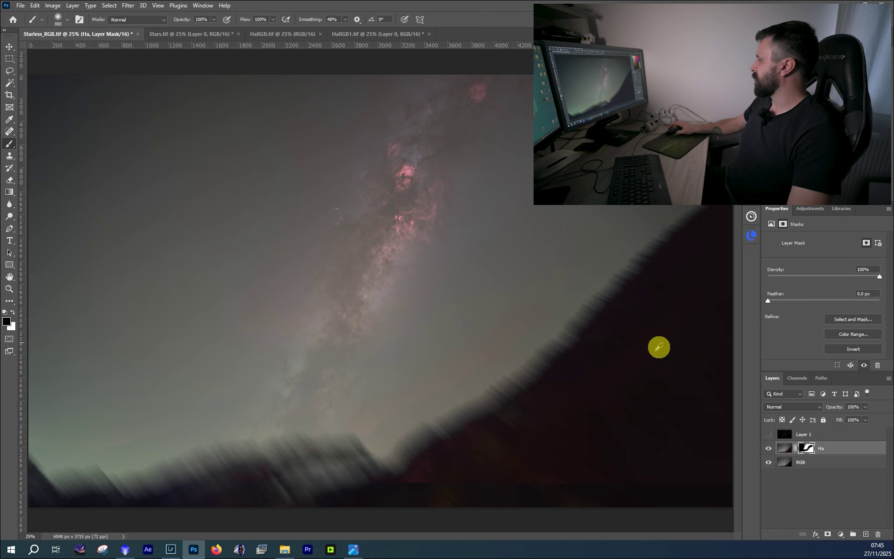
{"action": "left_click", "coordinate": [807, 449], "text": "alt"}
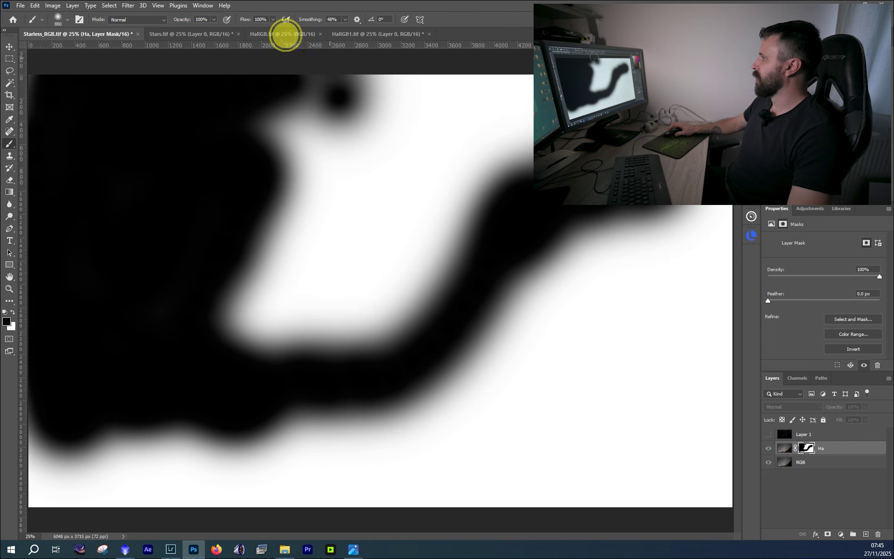
- Paint black on the Ha mask over more sky, the lower foreground and the hillside
{"action": "left_click_drag", "start_coordinate": [256, 48], "coordinate": [174, 188]}
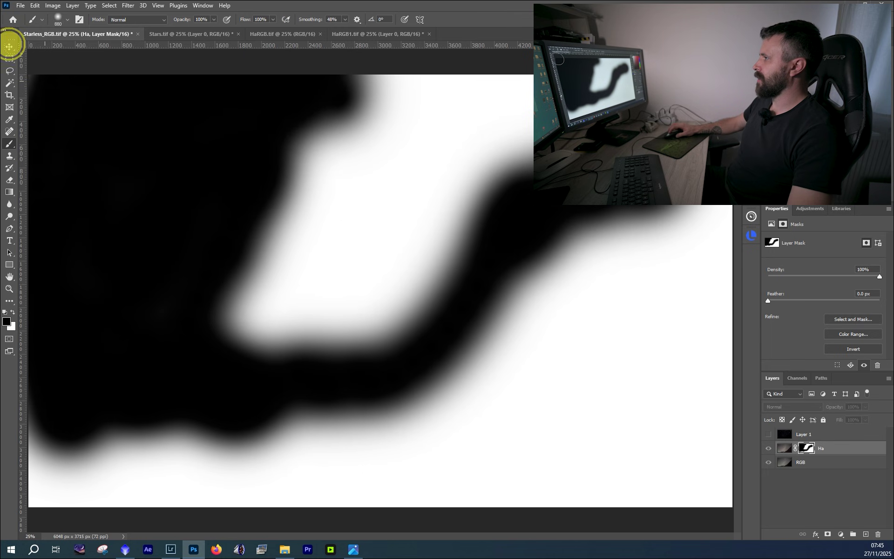
{"action": "mouse_move", "coordinate": [34, 398]}
{"action": "left_mouse_down"}
{"action": "mouse_move", "coordinate": [14, 429]}
{"action": "mouse_move", "coordinate": [12, 404]}
{"action": "mouse_move", "coordinate": [23, 418]}
{"action": "mouse_move", "coordinate": [165, 425]}
{"action": "mouse_move", "coordinate": [327, 400]}
{"action": "mouse_move", "coordinate": [28, 470]}
{"action": "mouse_move", "coordinate": [27, 498]}
{"action": "mouse_move", "coordinate": [357, 495]}
{"action": "mouse_move", "coordinate": [114, 491]}
{"action": "mouse_move", "coordinate": [35, 501]}
{"action": "mouse_move", "coordinate": [37, 465]}
{"action": "left_mouse_up"}
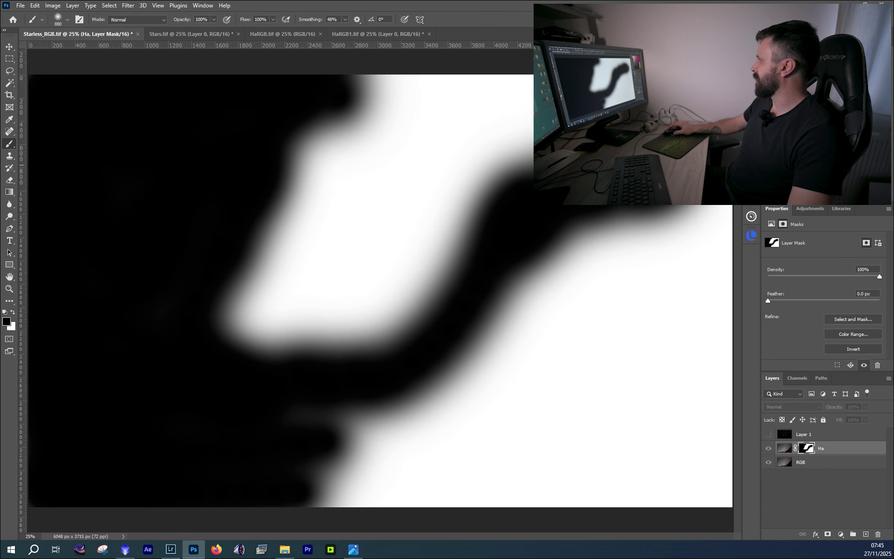
{"action": "mouse_move", "coordinate": [712, 211]}
{"action": "left_mouse_down"}
{"action": "mouse_move", "coordinate": [598, 215]}
{"action": "mouse_move", "coordinate": [540, 261]}
{"action": "mouse_move", "coordinate": [486, 279]}
{"action": "mouse_move", "coordinate": [394, 368]}
{"action": "mouse_move", "coordinate": [560, 197]}
{"action": "mouse_move", "coordinate": [287, 405]}
{"action": "mouse_move", "coordinate": [450, 362]}
{"action": "mouse_move", "coordinate": [287, 423]}
{"action": "mouse_move", "coordinate": [328, 442]}
{"action": "mouse_move", "coordinate": [275, 459]}
{"action": "mouse_move", "coordinate": [368, 459]}
{"action": "left_mouse_up"}
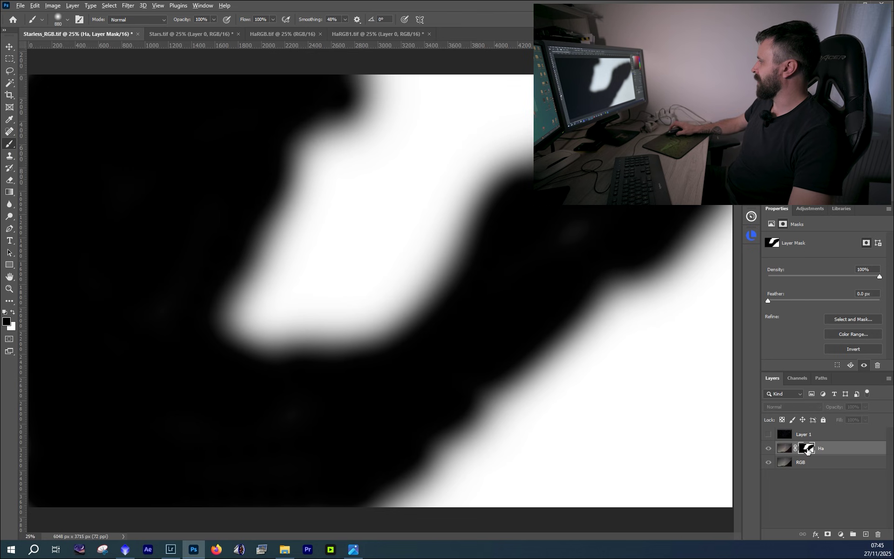
- Return to the composite view and briefly toggle the stars layer to check the result
{"action": "left_click", "coordinate": [807, 449], "text": "alt"}
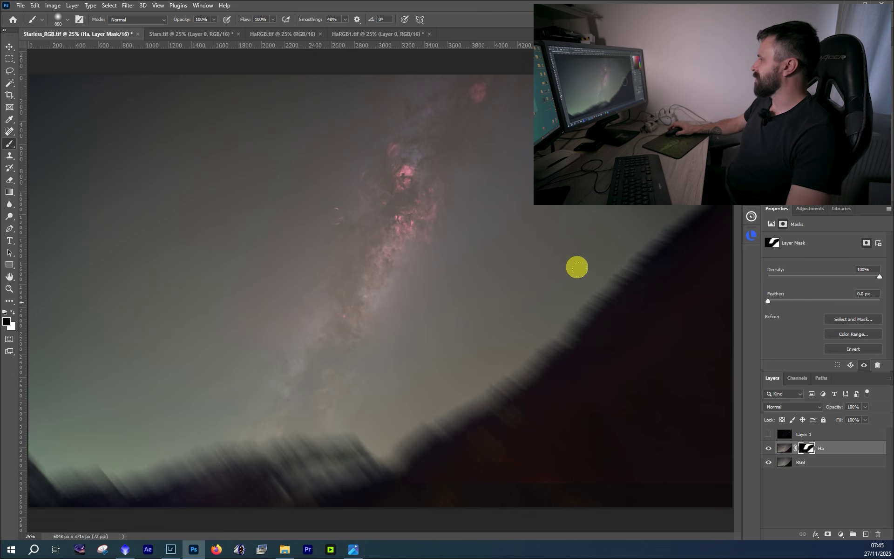
{"action": "left_click", "coordinate": [769, 435]}
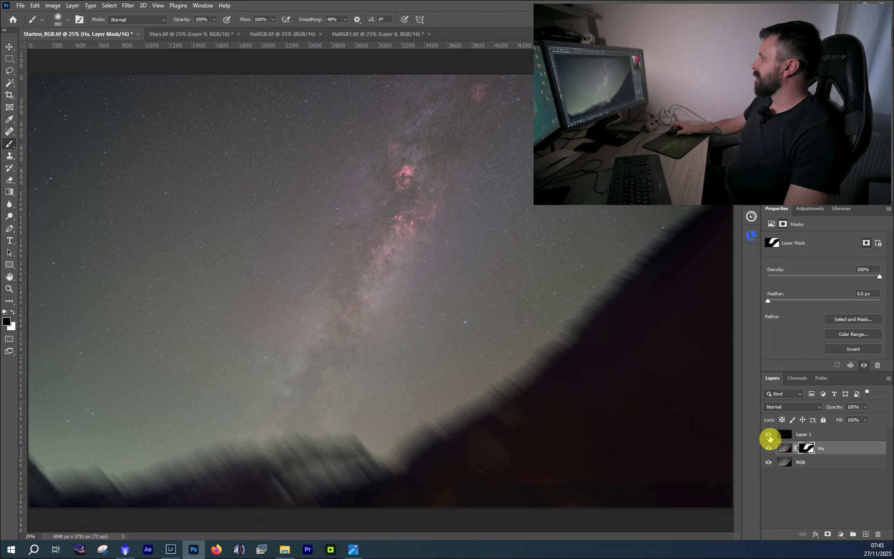
{"action": "left_click", "coordinate": [768, 435]}
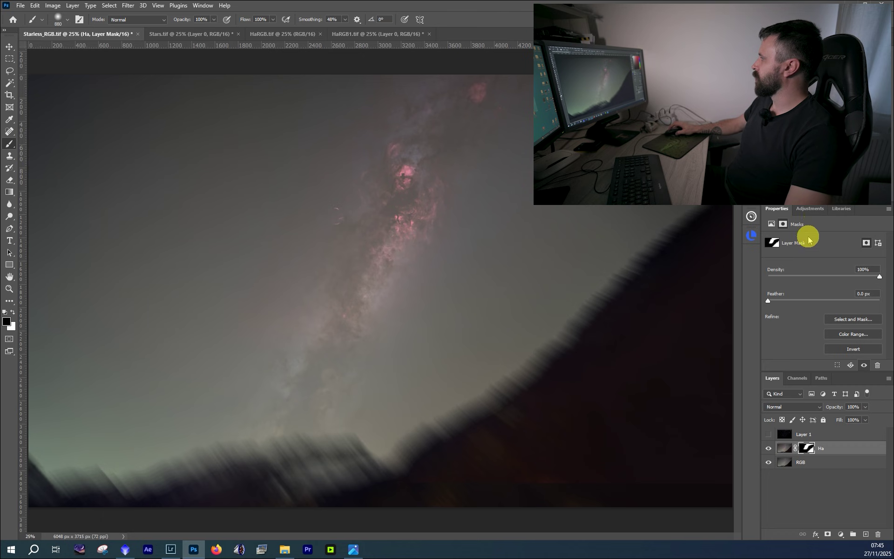
{"action": "left_click", "coordinate": [814, 211]}
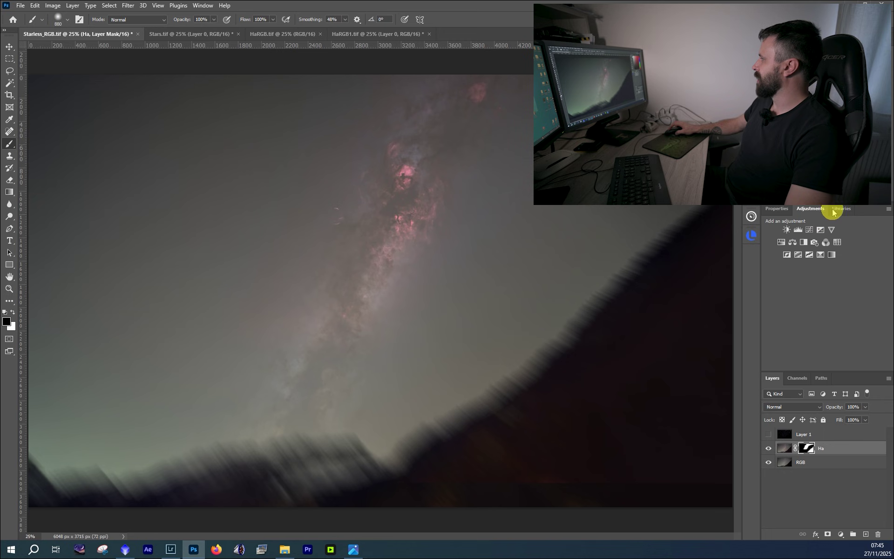
- Add a Selective Color layer above Ha with Reds Cyan at -100, toggling it to compare
{"action": "left_click", "coordinate": [821, 256]}
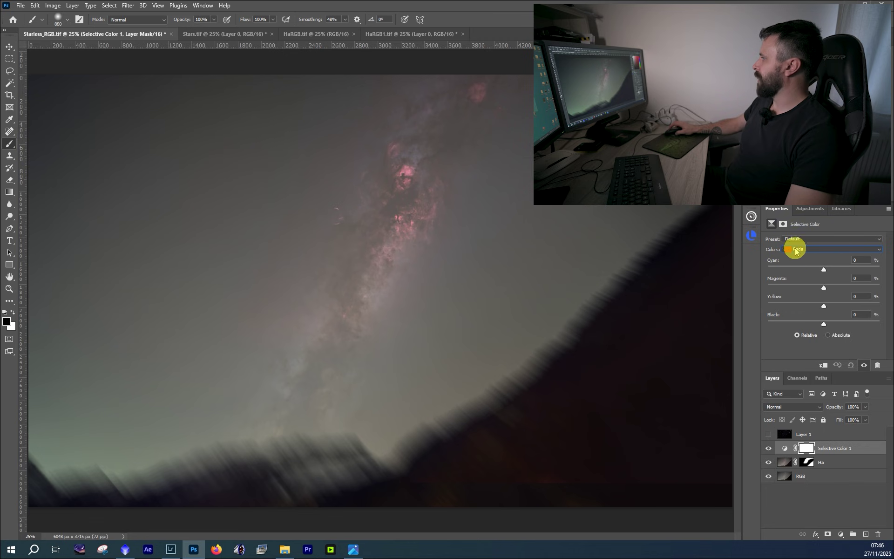
{"action": "left_click", "coordinate": [803, 252]}
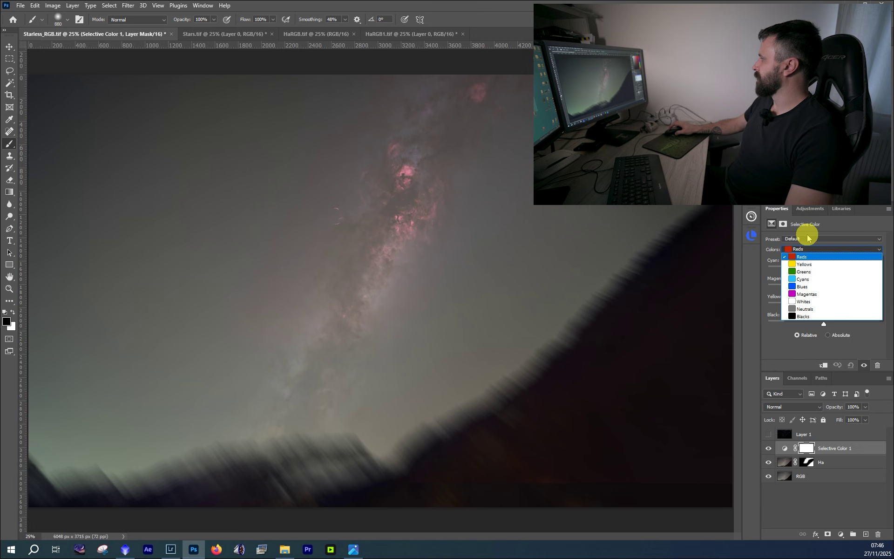
{"action": "left_click", "coordinate": [797, 250]}
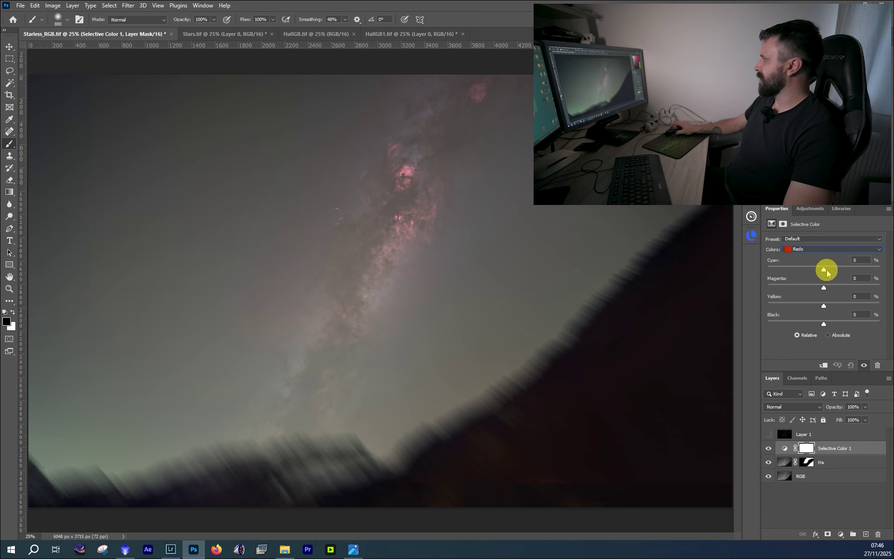
{"action": "left_click_drag", "start_coordinate": [823, 271], "coordinate": [742, 266]}
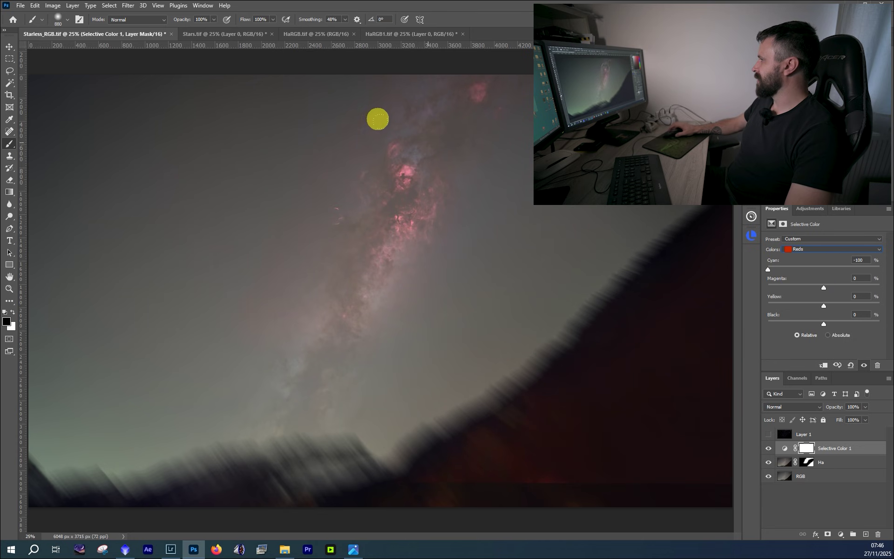
{"action": "left_click", "coordinate": [769, 448]}
{"action": "left_click", "coordinate": [769, 448]}
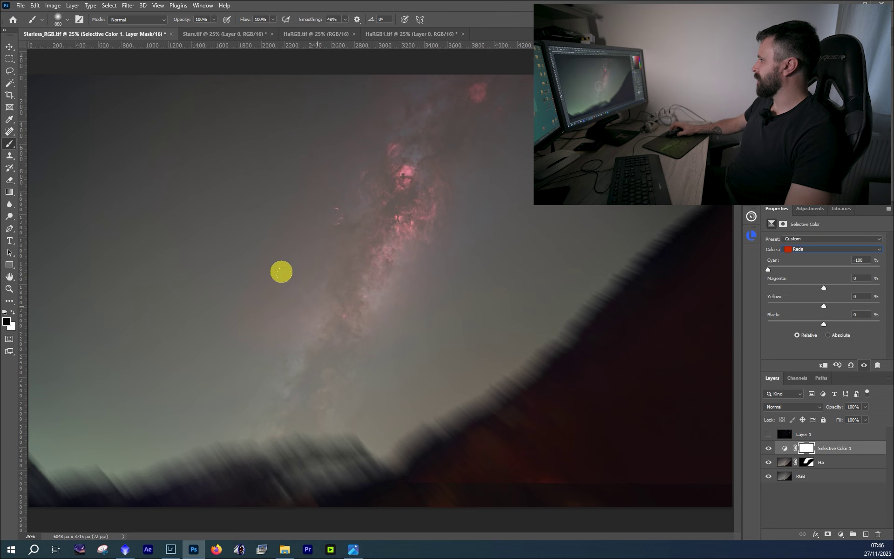
- Paint black on the Selective Color 1 mask to hide the red boost in parts of the sky
{"action": "left_click", "coordinate": [806, 447]}
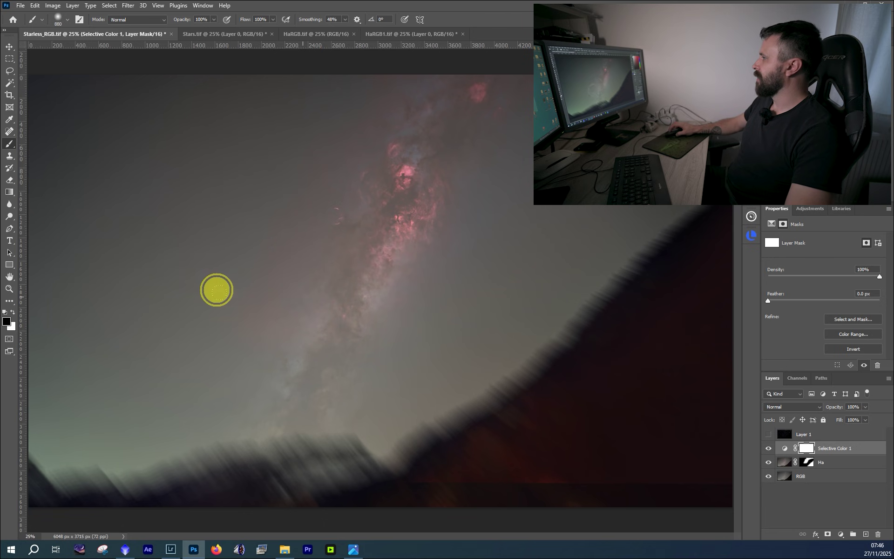
{"action": "mouse_move", "coordinate": [216, 290]}
{"action": "left_mouse_down"}
{"action": "mouse_move", "coordinate": [254, 258]}
{"action": "mouse_move", "coordinate": [278, 244]}
{"action": "left_mouse_up"}
{"action": "mouse_move", "coordinate": [316, 90]}
{"action": "left_mouse_down"}
{"action": "mouse_move", "coordinate": [306, 102]}
{"action": "mouse_move", "coordinate": [339, 54]}
{"action": "mouse_move", "coordinate": [363, 49]}
{"action": "left_mouse_up"}
{"action": "mouse_move", "coordinate": [469, 127]}
{"action": "left_mouse_down"}
{"action": "mouse_move", "coordinate": [451, 111]}
{"action": "mouse_move", "coordinate": [495, 154]}
{"action": "left_mouse_up"}
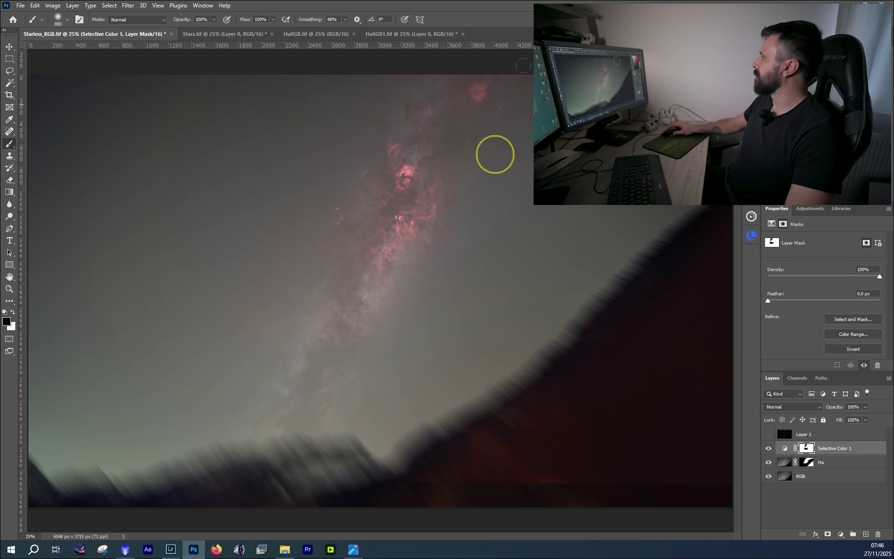
{"action": "left_click", "coordinate": [810, 208]}
{"action": "mouse_move", "coordinate": [332, 258]}
{"action": "left_mouse_down"}
{"action": "mouse_move", "coordinate": [264, 289]}
{"action": "mouse_move", "coordinate": [232, 265]}
{"action": "mouse_move", "coordinate": [258, 269]}
{"action": "mouse_move", "coordinate": [245, 262]}
{"action": "mouse_move", "coordinate": [259, 273]}
{"action": "mouse_move", "coordinate": [263, 261]}
{"action": "mouse_move", "coordinate": [262, 282]}
{"action": "left_mouse_up"}
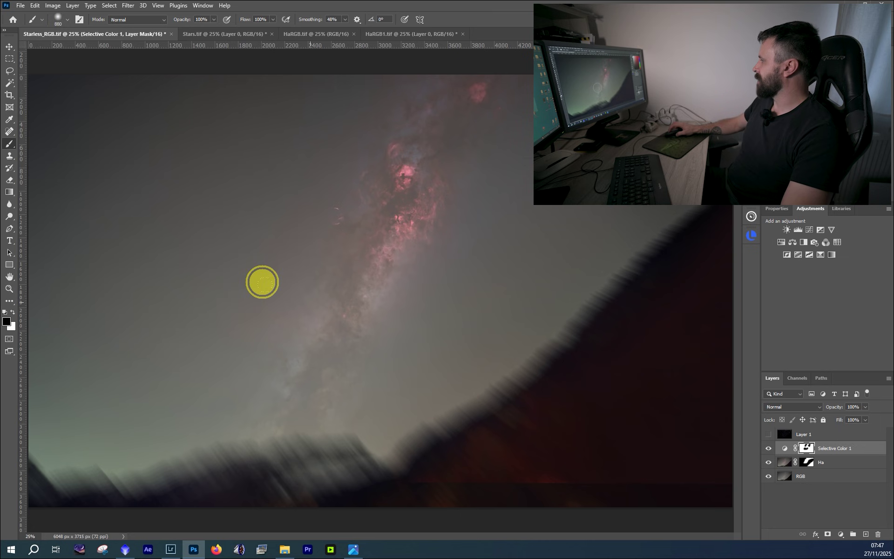
- Add a second Selective Color layer with Reds Cyan at -100 and target its mask
{"action": "left_click", "coordinate": [820, 254]}
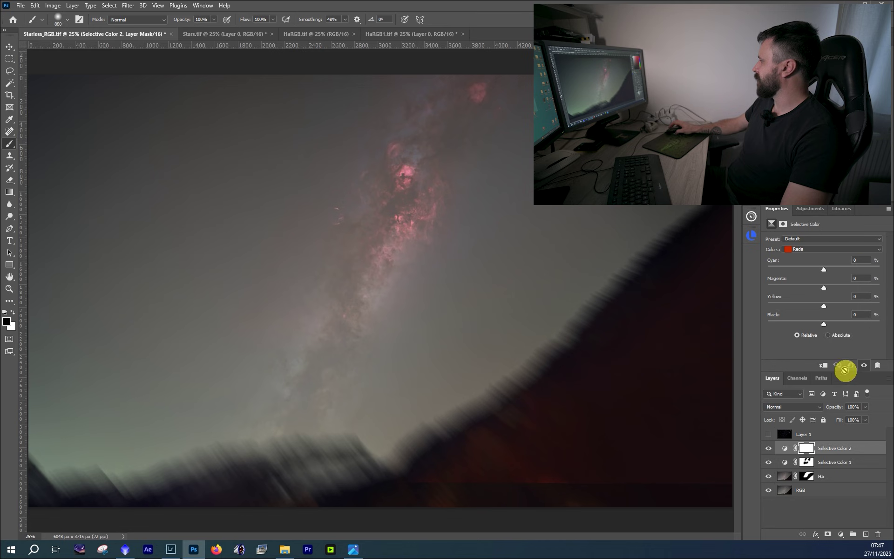
{"action": "left_click_drag", "start_coordinate": [824, 269], "coordinate": [737, 268]}
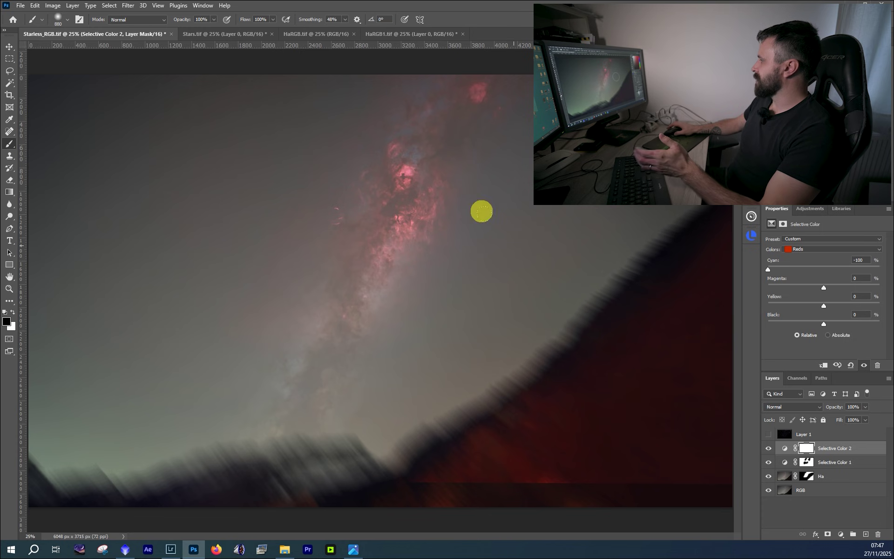
{"action": "left_click", "coordinate": [802, 449]}
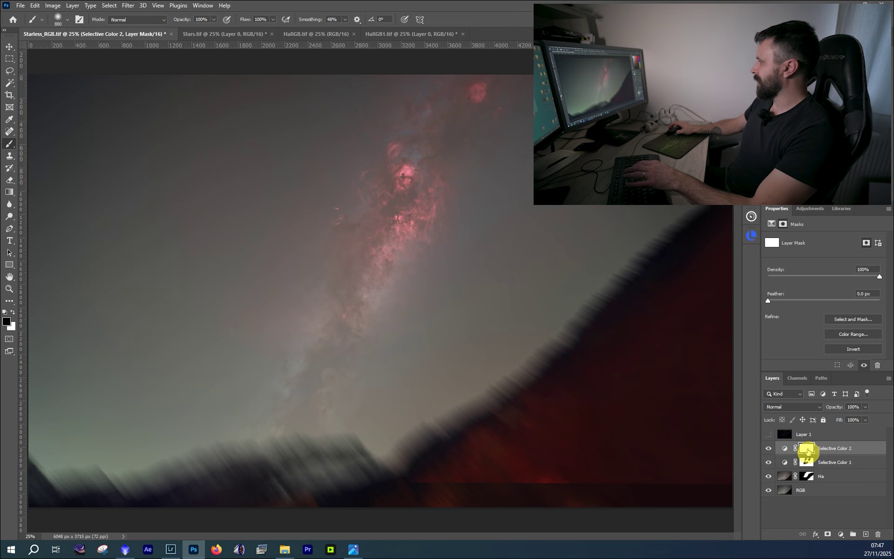
{"action": "left_click", "coordinate": [805, 450]}
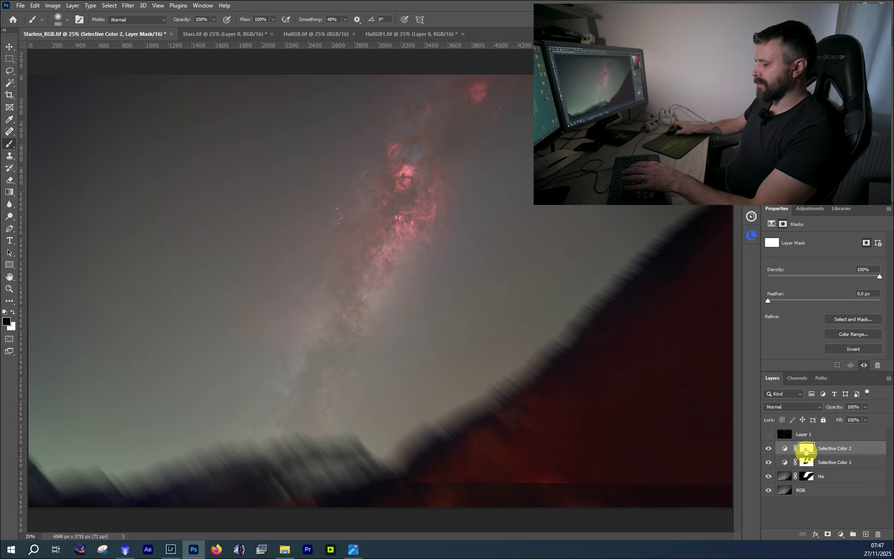
- Invert the Selective Color 2 mask, paint white over the Milky Way core, and show the stars layer
{"action": "left_click", "coordinate": [805, 451]}
{"action": "key", "text": "ctrl+i"}
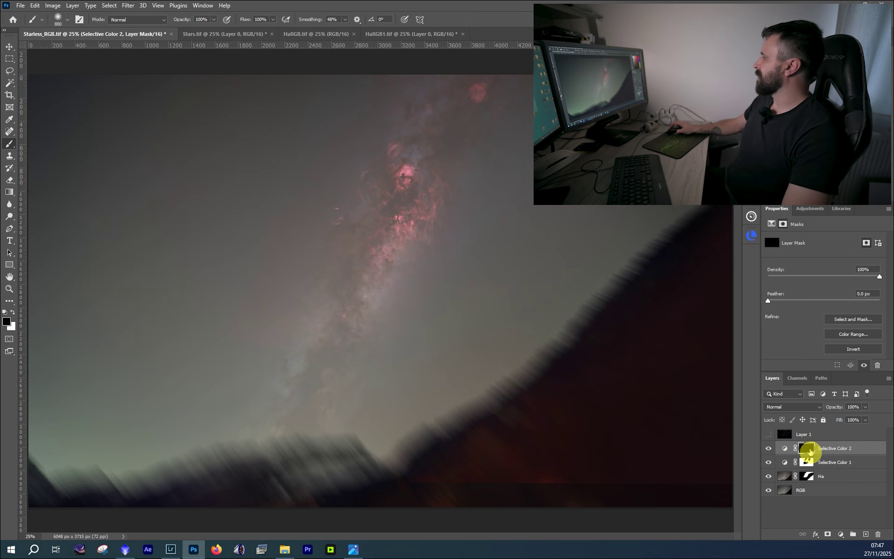
{"action": "left_click", "coordinate": [16, 313]}
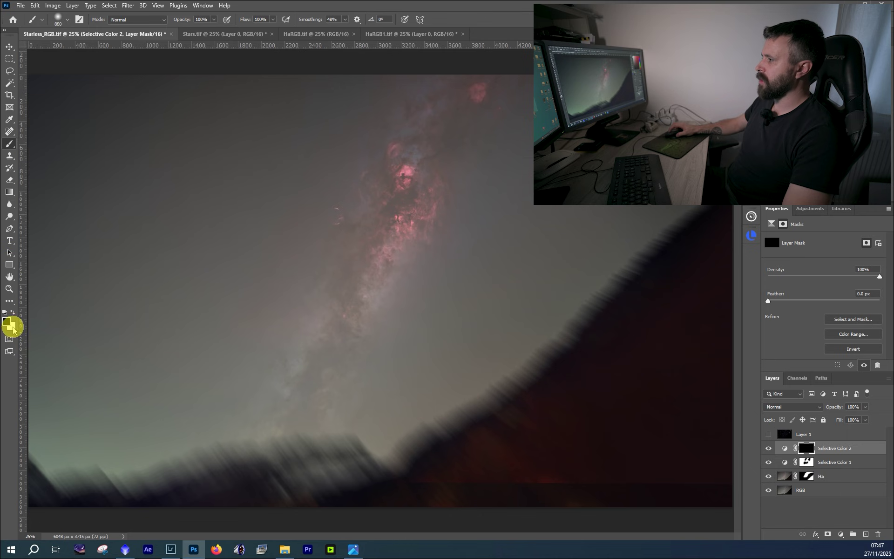
{"action": "left_click", "coordinate": [14, 314]}
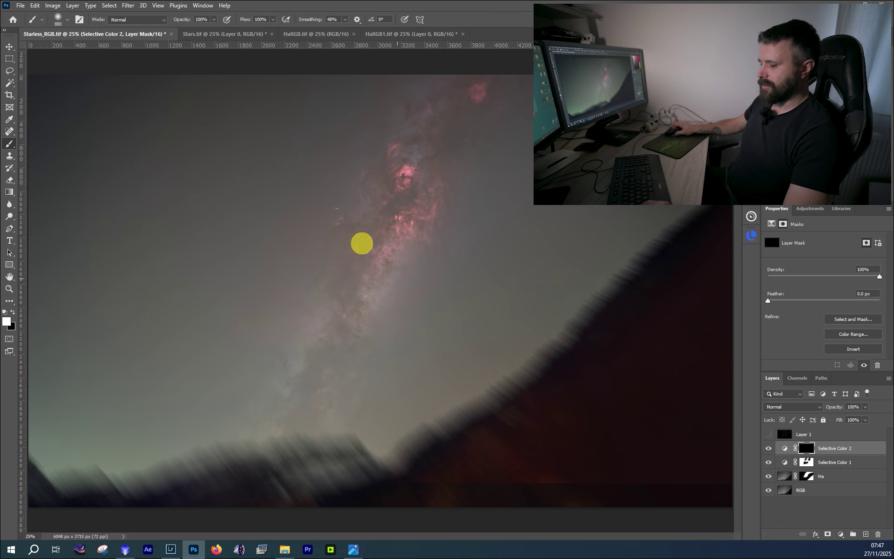
{"action": "right_click", "coordinate": [413, 220], "text": "alt"}
{"action": "mouse_move", "coordinate": [385, 225]}
{"action": "left_mouse_down"}
{"action": "mouse_move", "coordinate": [363, 244]}
{"action": "mouse_move", "coordinate": [412, 210]}
{"action": "mouse_move", "coordinate": [388, 145]}
{"action": "mouse_move", "coordinate": [330, 204]}
{"action": "left_mouse_up"}
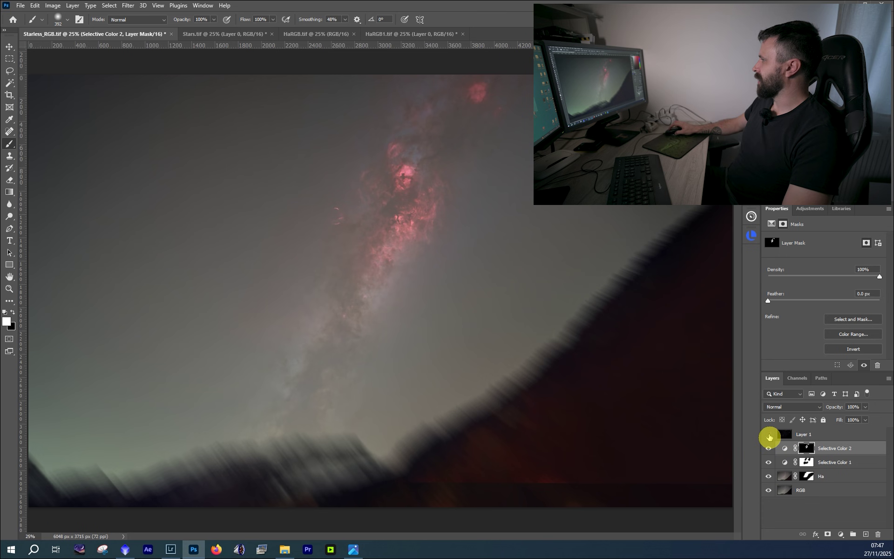
{"action": "left_click", "coordinate": [769, 435]}
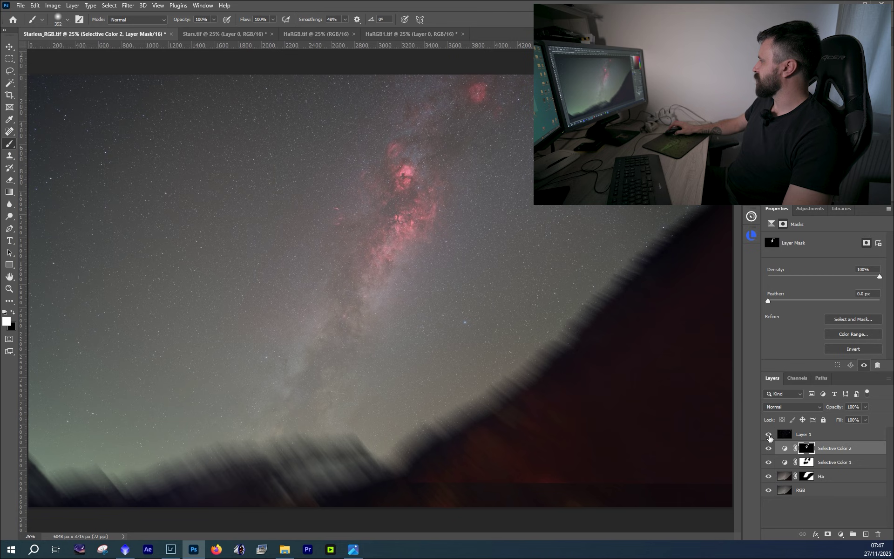
- Group the Ha and both Selective Color layers into Group 1 and hide it to compare
{"action": "left_click", "coordinate": [842, 477], "text": "shift"}
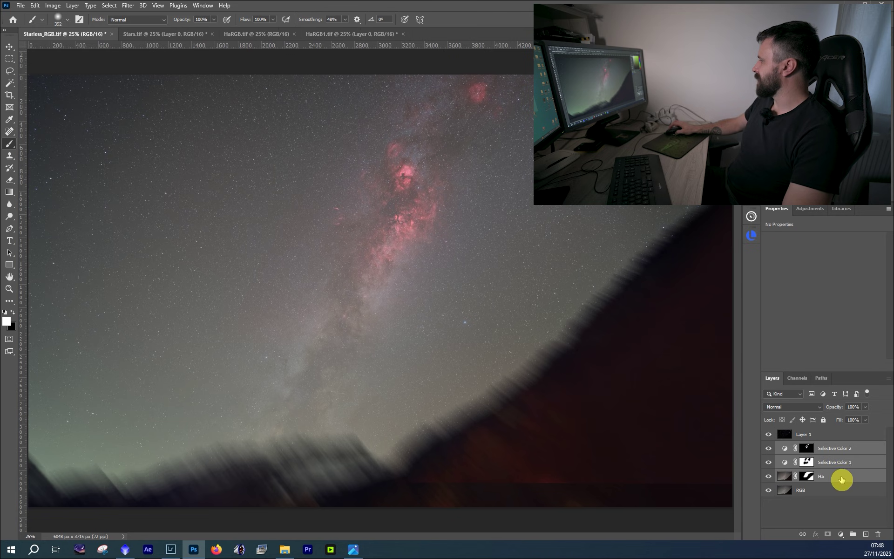
{"action": "left_click_drag", "start_coordinate": [842, 476], "coordinate": [854, 536]}
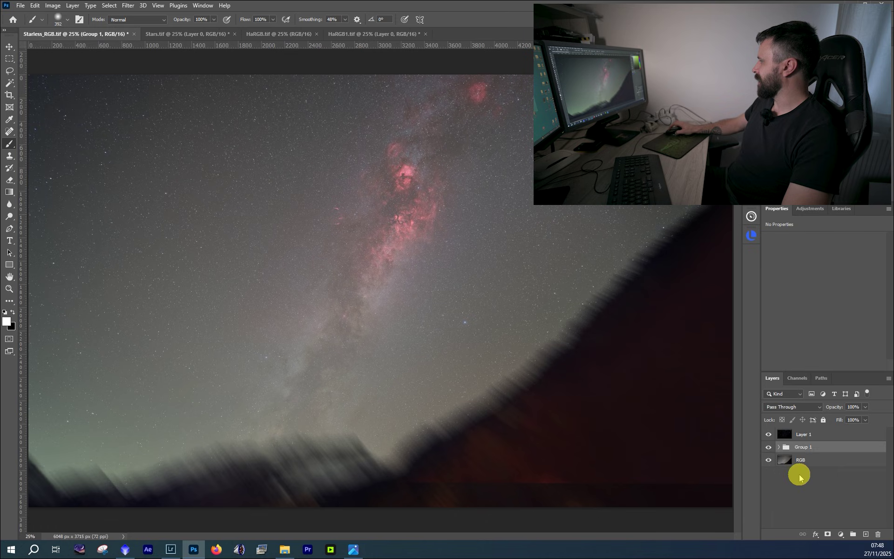
{"action": "left_click", "coordinate": [769, 448]}
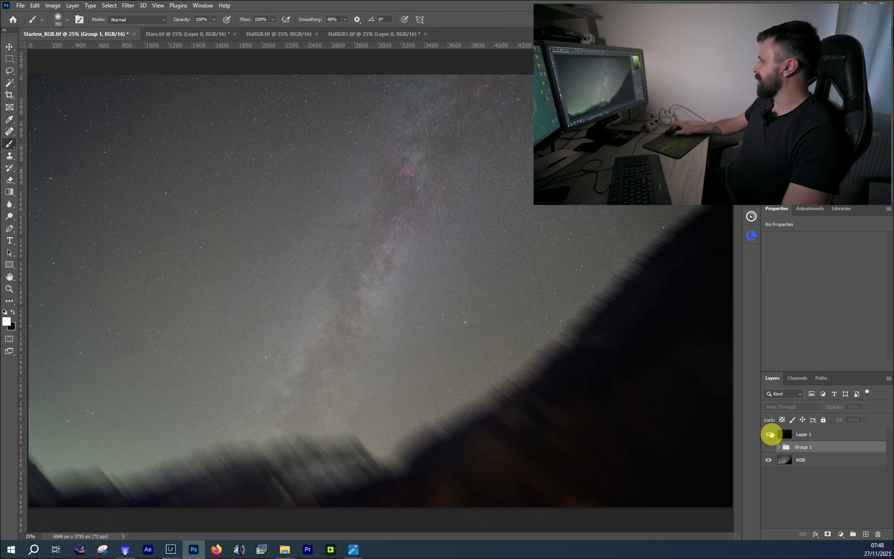
- Unlock the HaRGB.tif background and drag it into the Starless_RGB document as a new layer
{"action": "left_click", "coordinate": [376, 36]}
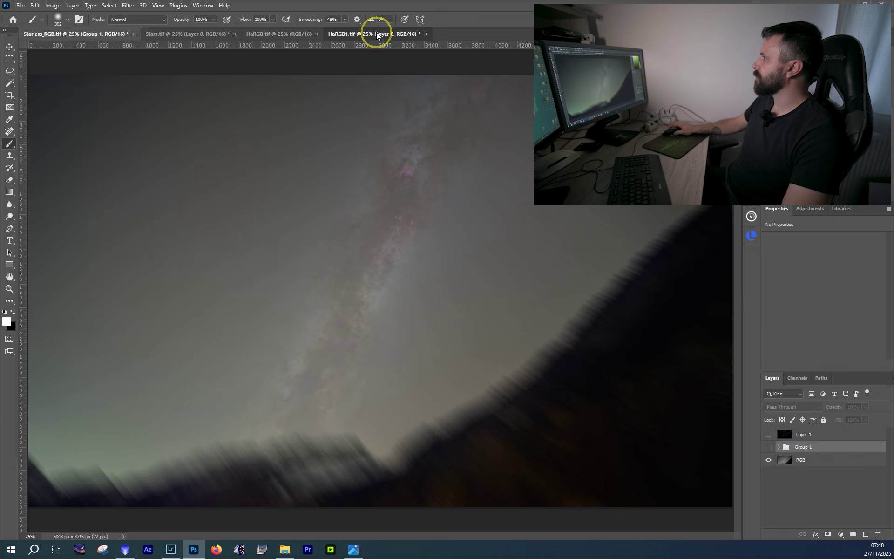
{"action": "left_click", "coordinate": [291, 34]}
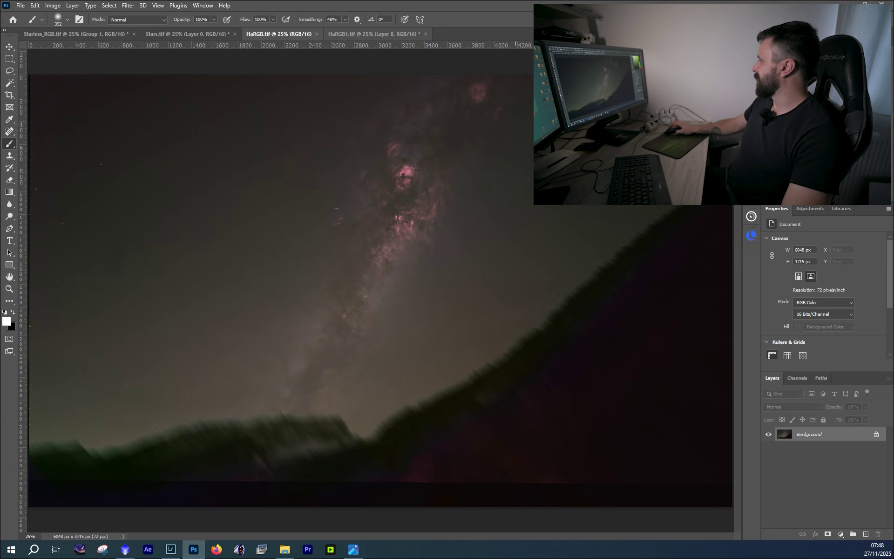
{"action": "left_click", "coordinate": [876, 437]}
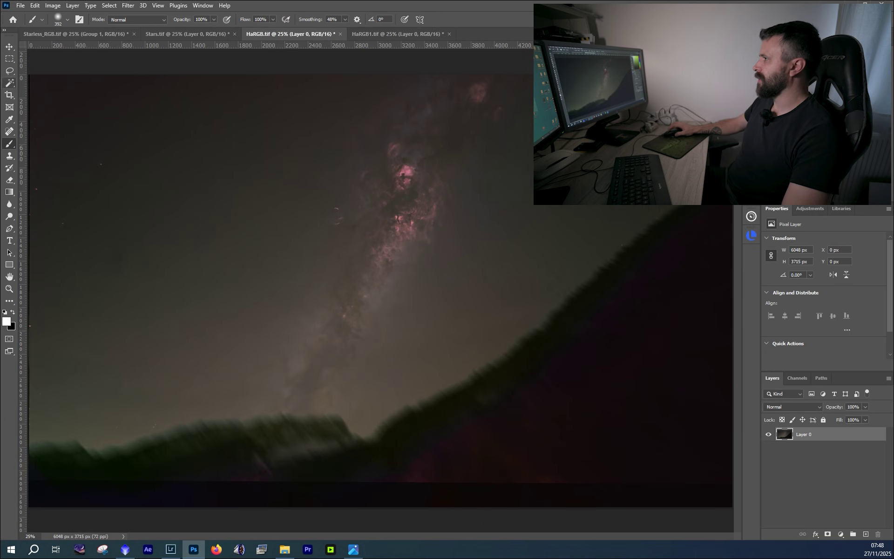
{"action": "left_click", "coordinate": [9, 47]}
{"action": "left_click_drag", "start_coordinate": [195, 125], "coordinate": [249, 174]}
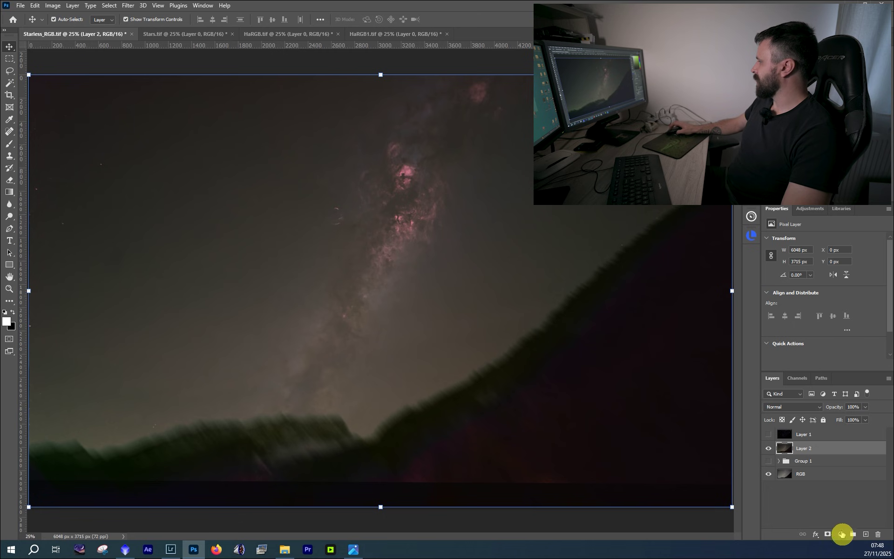
- Add a Curves adjustment layer and rename Layer 2 to Ha2
{"action": "left_click", "coordinate": [841, 535]}
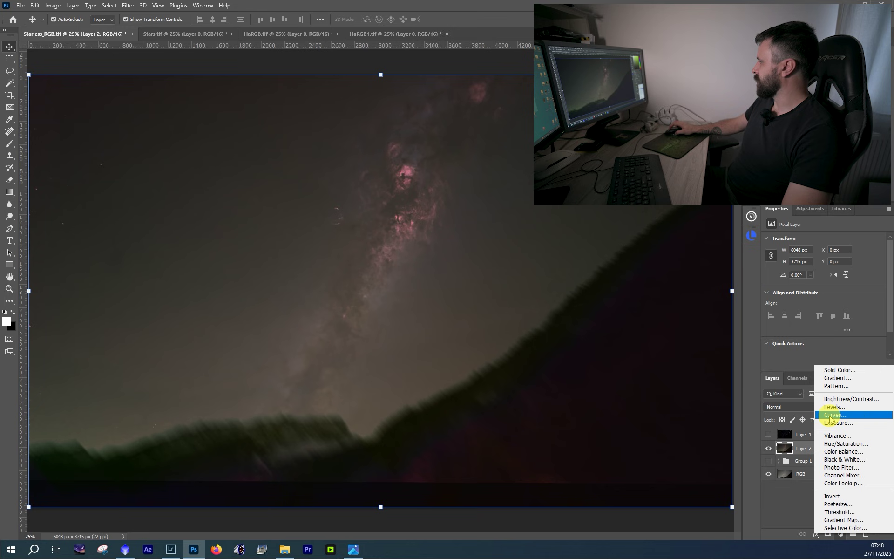
{"action": "left_click", "coordinate": [778, 499]}
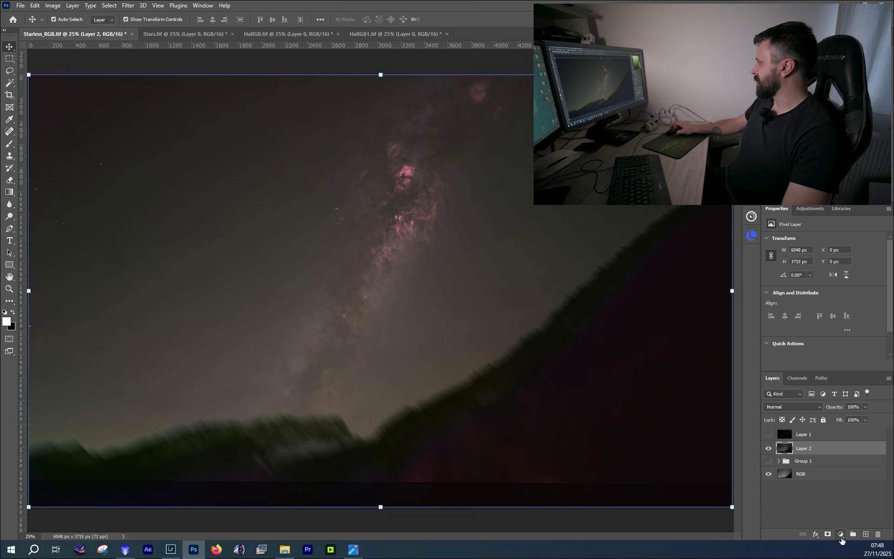
{"action": "left_click", "coordinate": [841, 536]}
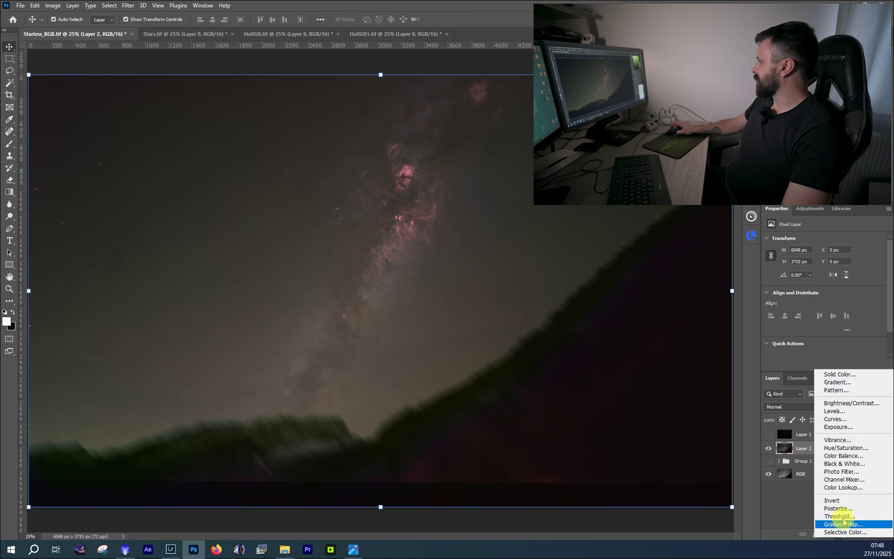
{"action": "left_click", "coordinate": [853, 424]}
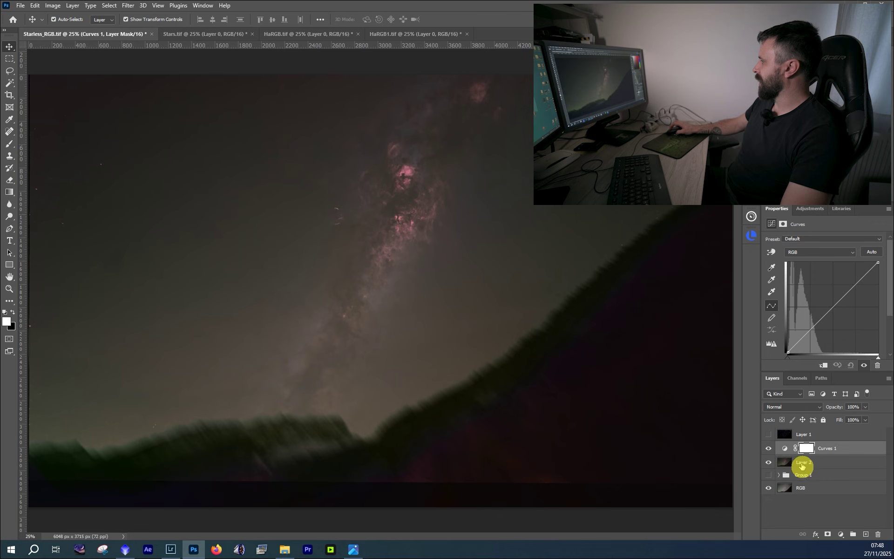
{"action": "double_click", "coordinate": [805, 463]}
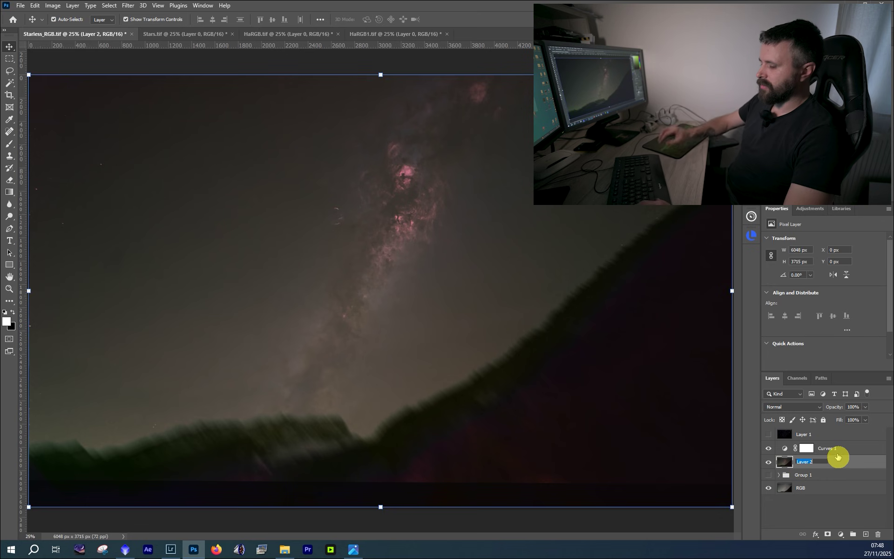
{"action": "type", "text": "Ha2"}
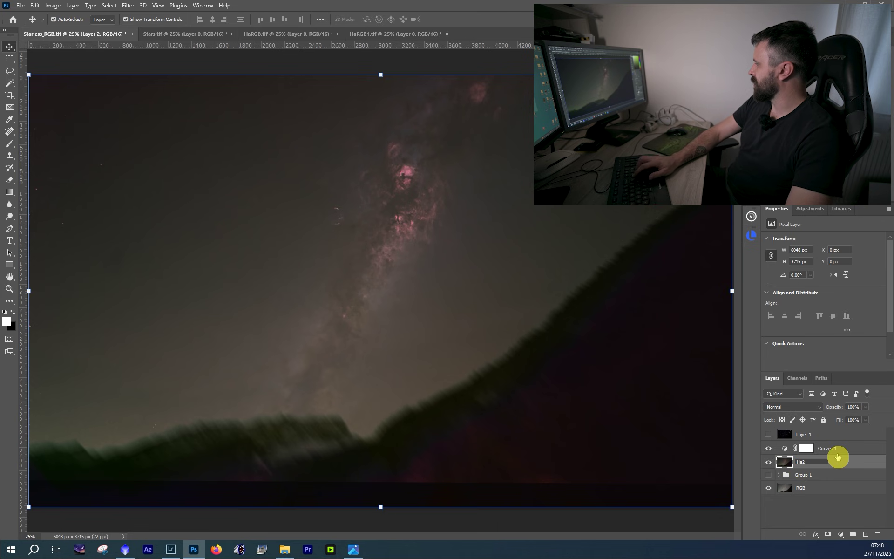
{"action": "key", "text": "Return"}
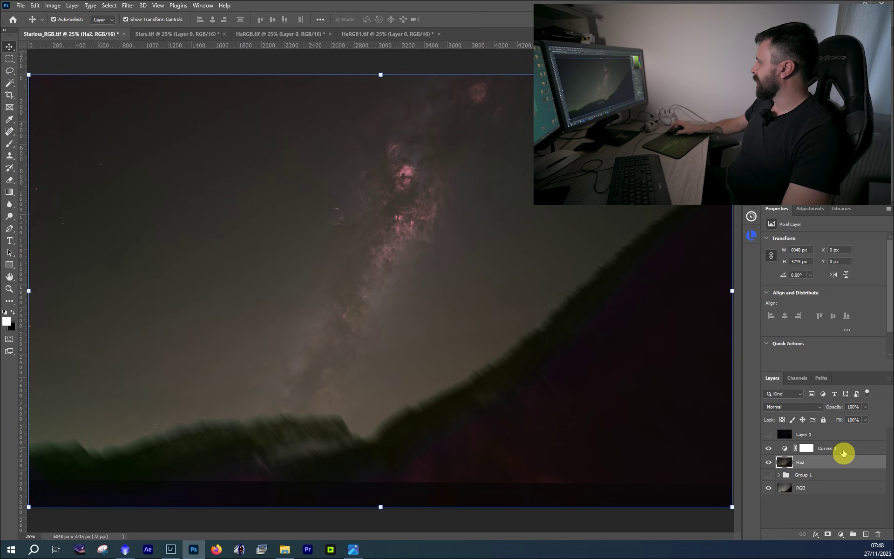
- Clip Curves 1 to Ha2 and bow the curve upward to brighten it
{"action": "left_click", "coordinate": [843, 452]}
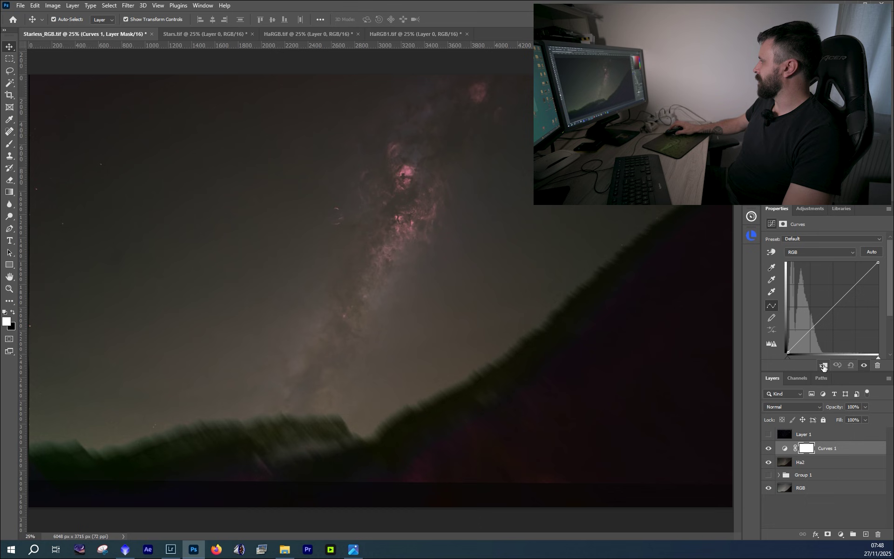
{"action": "left_click", "coordinate": [823, 366]}
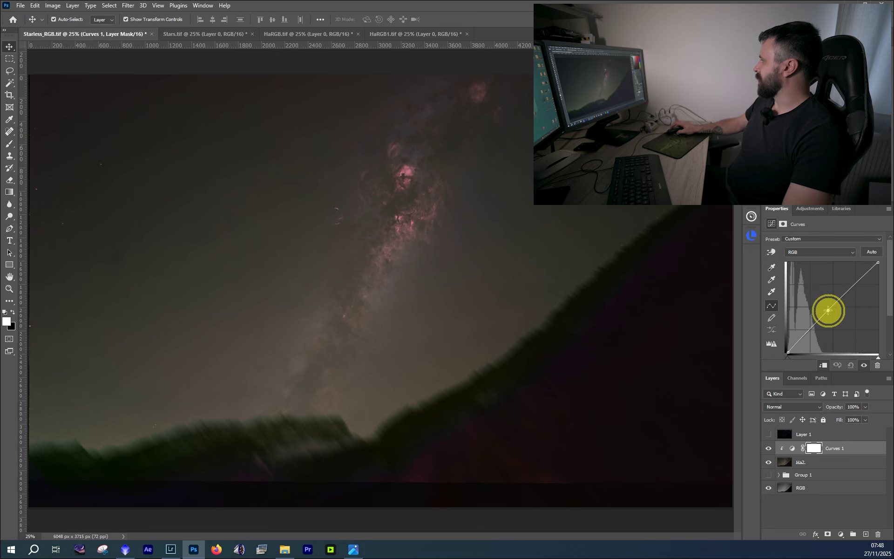
{"action": "left_click_drag", "start_coordinate": [828, 310], "coordinate": [820, 303]}
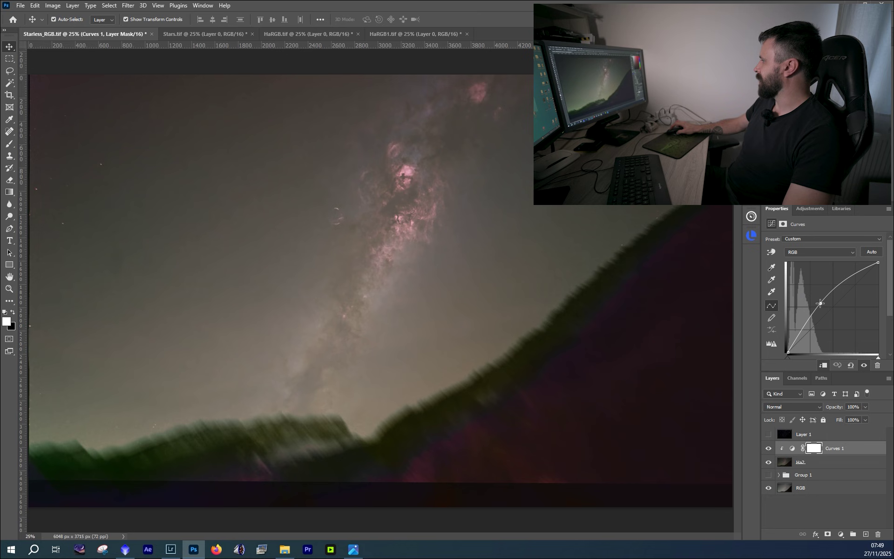
{"action": "key", "text": "alt+bracketleft"}
{"action": "key", "text": "b"}
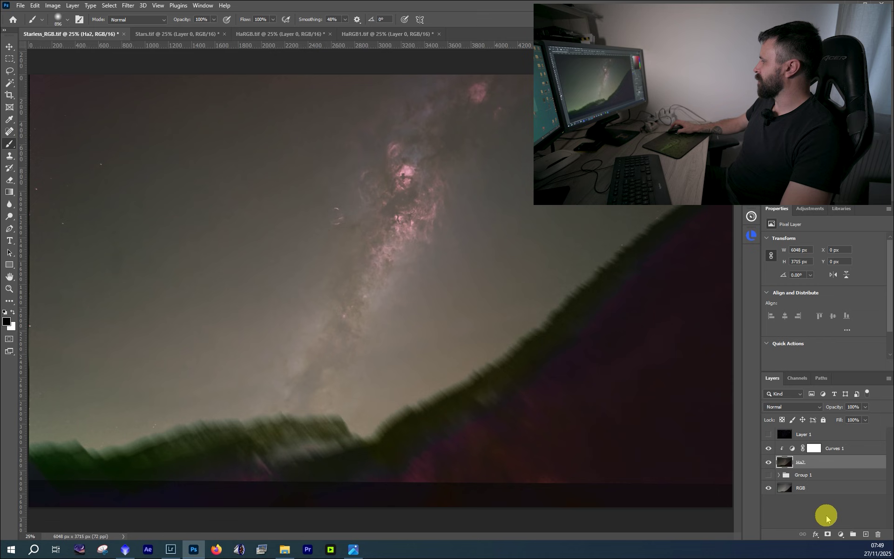
- Add a layer mask to Ha2 and paint it black over the mountain ridge and foreground hills
{"action": "left_click", "coordinate": [827, 534]}
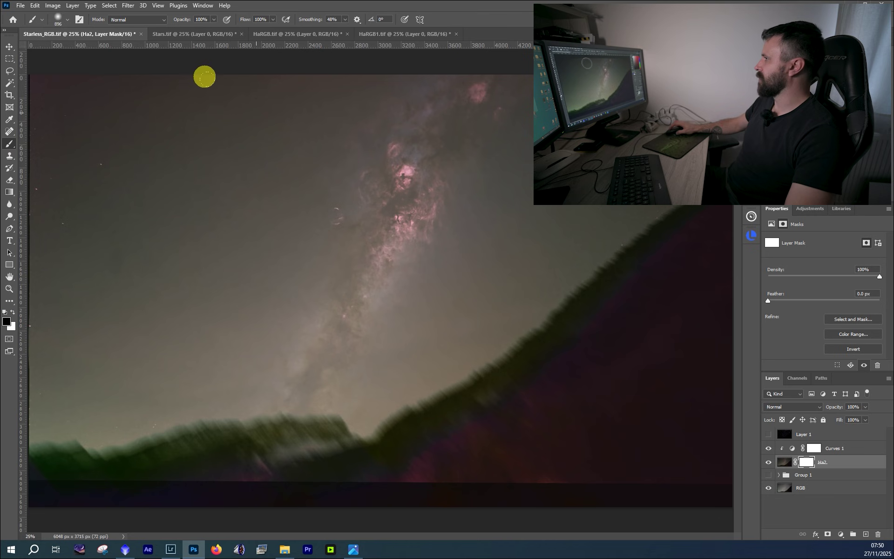
{"action": "key", "text": "bracketright"}
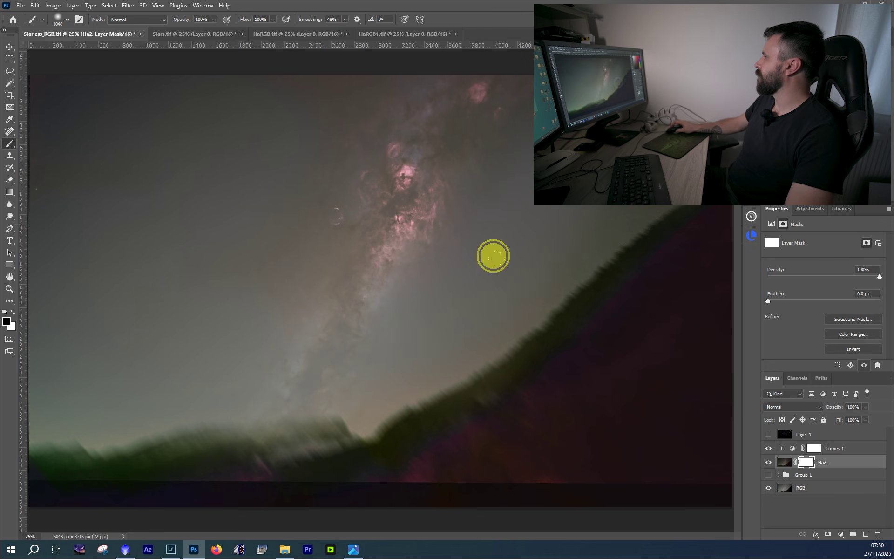
{"action": "left_click_drag", "start_coordinate": [647, 233], "coordinate": [622, 263]}
{"action": "mouse_move", "coordinate": [423, 345]}
{"action": "left_mouse_down"}
{"action": "mouse_move", "coordinate": [330, 399]}
{"action": "mouse_move", "coordinate": [242, 416]}
{"action": "mouse_move", "coordinate": [16, 425]}
{"action": "left_mouse_up"}
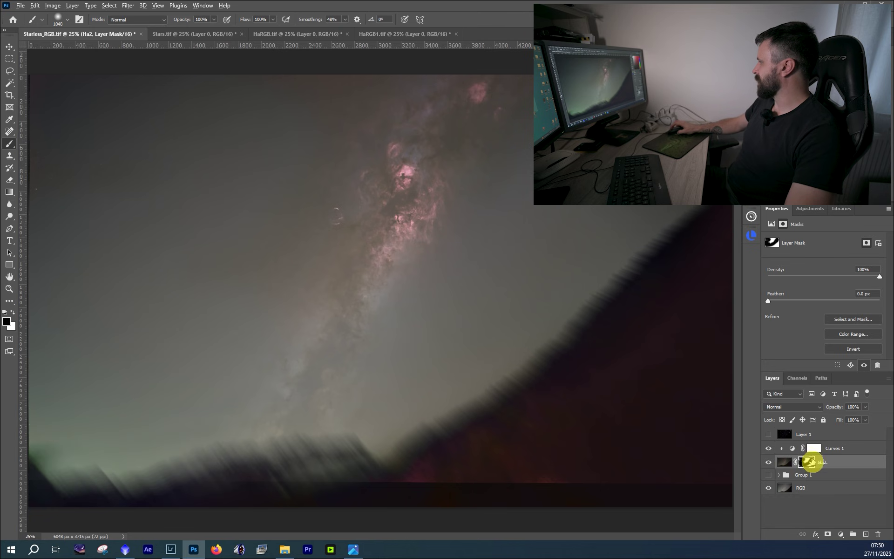
- In mask view, paint out the grey left-edge patch and diagonal streak, then return to composite
{"action": "left_click", "coordinate": [808, 462], "text": "alt"}
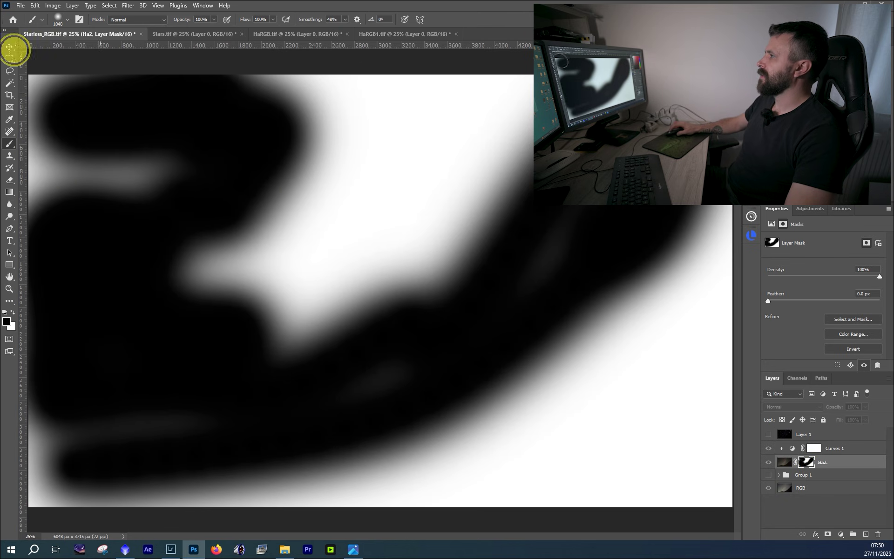
{"action": "mouse_move", "coordinate": [35, 97]}
{"action": "left_mouse_down"}
{"action": "mouse_move", "coordinate": [37, 154]}
{"action": "mouse_move", "coordinate": [70, 181]}
{"action": "mouse_move", "coordinate": [47, 156]}
{"action": "mouse_move", "coordinate": [110, 128]}
{"action": "mouse_move", "coordinate": [66, 256]}
{"action": "mouse_move", "coordinate": [142, 377]}
{"action": "mouse_move", "coordinate": [62, 379]}
{"action": "mouse_move", "coordinate": [44, 433]}
{"action": "mouse_move", "coordinate": [56, 494]}
{"action": "mouse_move", "coordinate": [489, 429]}
{"action": "mouse_move", "coordinate": [375, 400]}
{"action": "mouse_move", "coordinate": [577, 470]}
{"action": "mouse_move", "coordinate": [178, 451]}
{"action": "mouse_move", "coordinate": [132, 473]}
{"action": "left_mouse_up"}
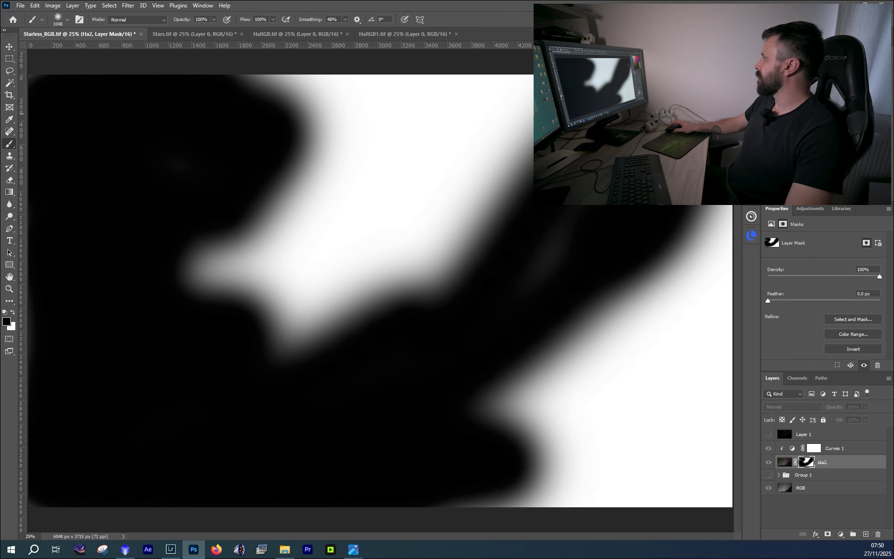
{"action": "mouse_move", "coordinate": [595, 220]}
{"action": "left_mouse_down"}
{"action": "mouse_move", "coordinate": [557, 252]}
{"action": "mouse_move", "coordinate": [512, 335]}
{"action": "left_mouse_up"}
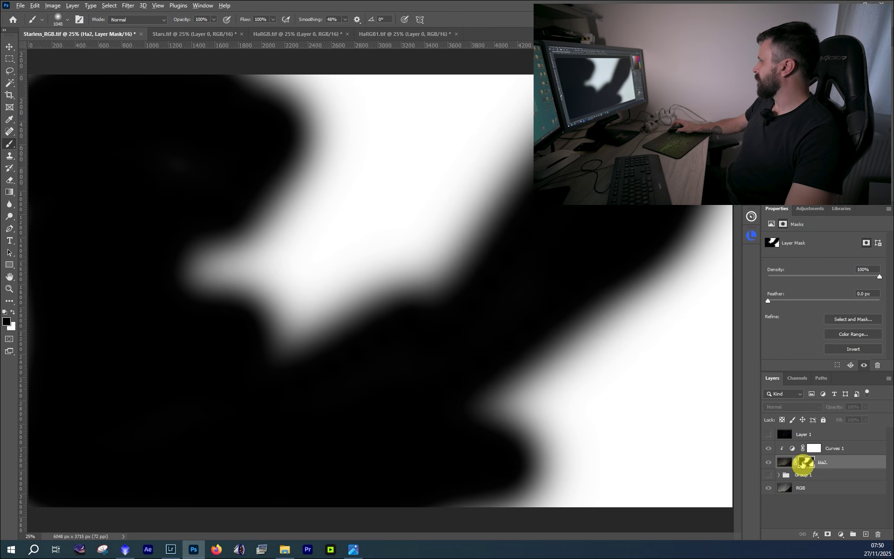
{"action": "left_click", "coordinate": [803, 463], "text": "alt"}
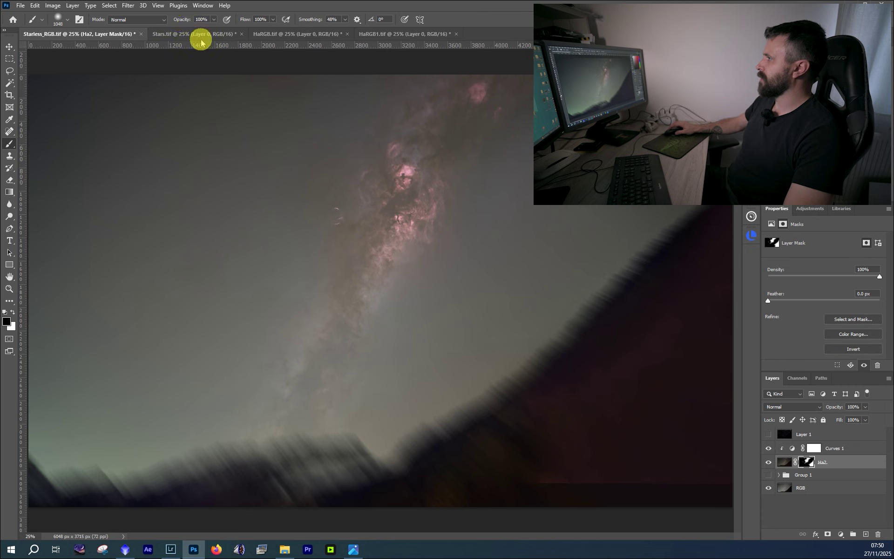
- Set the brush opacity to 39% and lightly paint Ha2's mask over the sky beside the Milky Way
{"action": "left_click", "coordinate": [214, 20]}
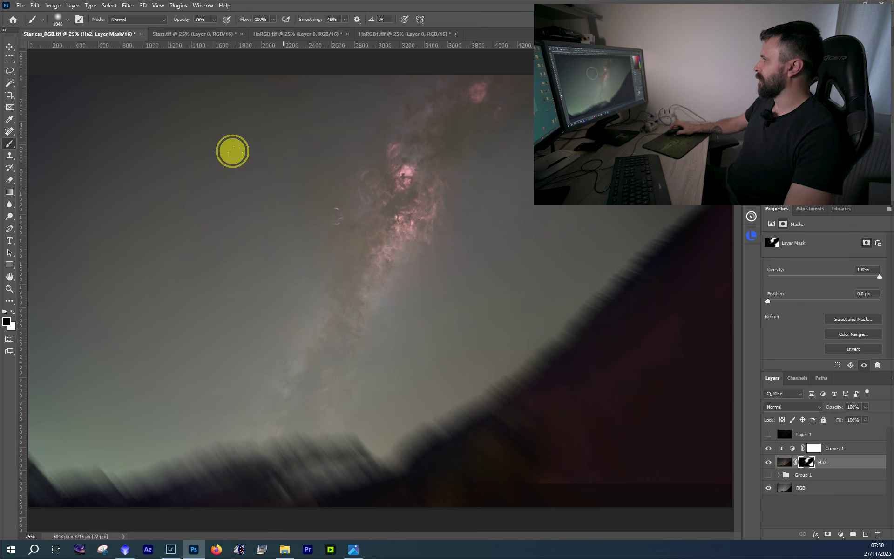
{"action": "left_click", "coordinate": [474, 137]}
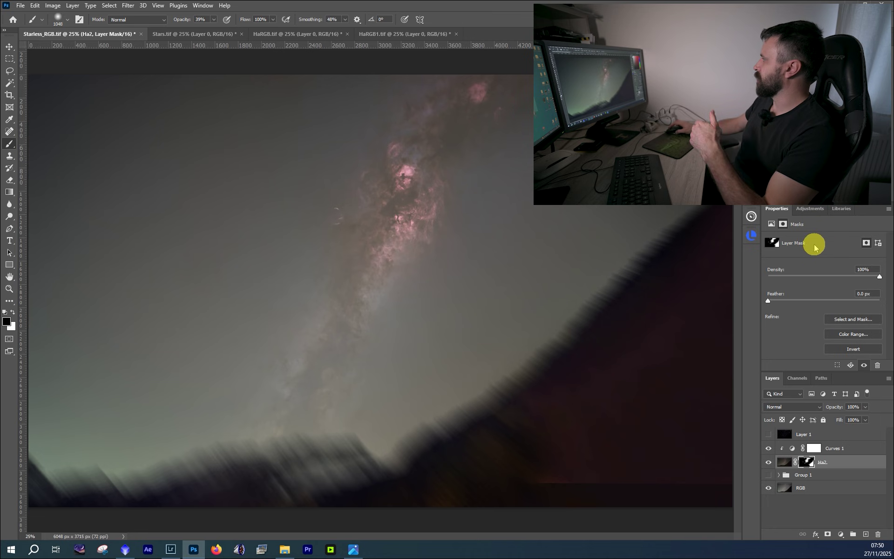
- Add a third Selective Color layer above Ha2 with Reds Cyan at -100 and show Layer 1
{"action": "left_click", "coordinate": [814, 211]}
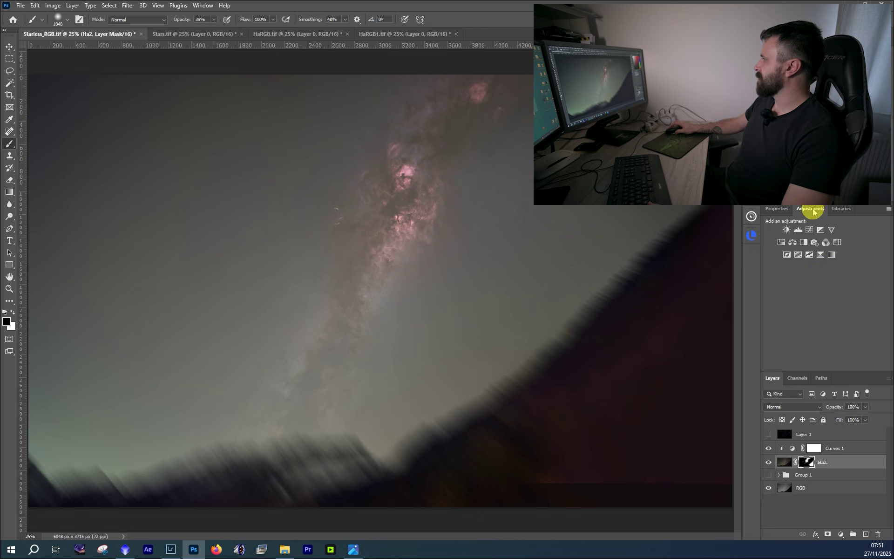
{"action": "left_click", "coordinate": [821, 256]}
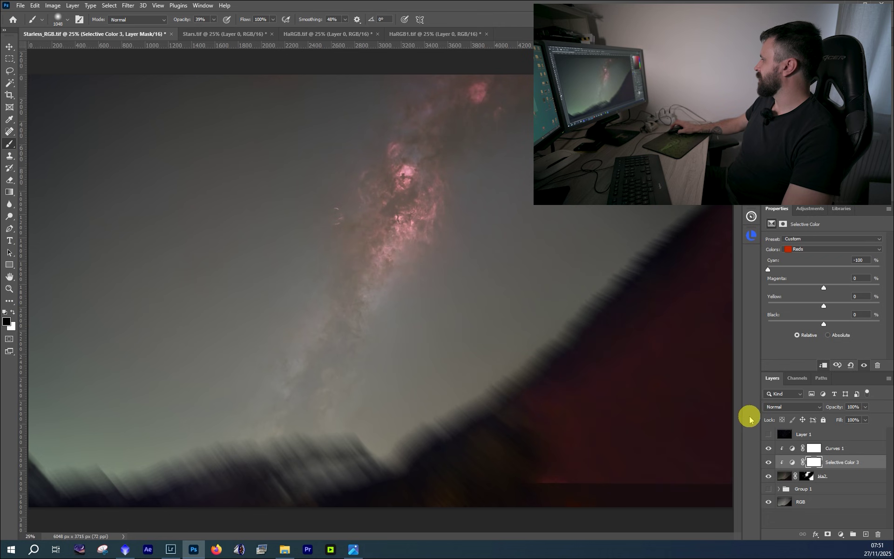
{"action": "left_click", "coordinate": [768, 435]}
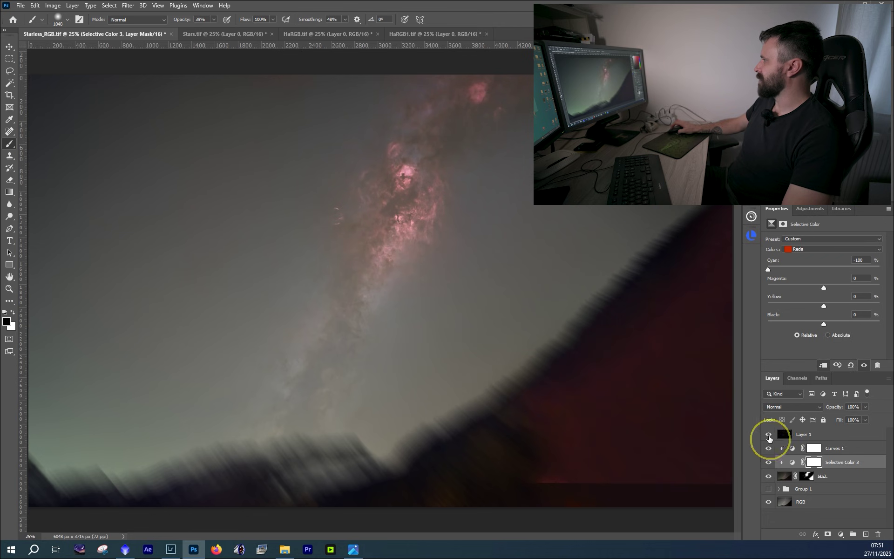